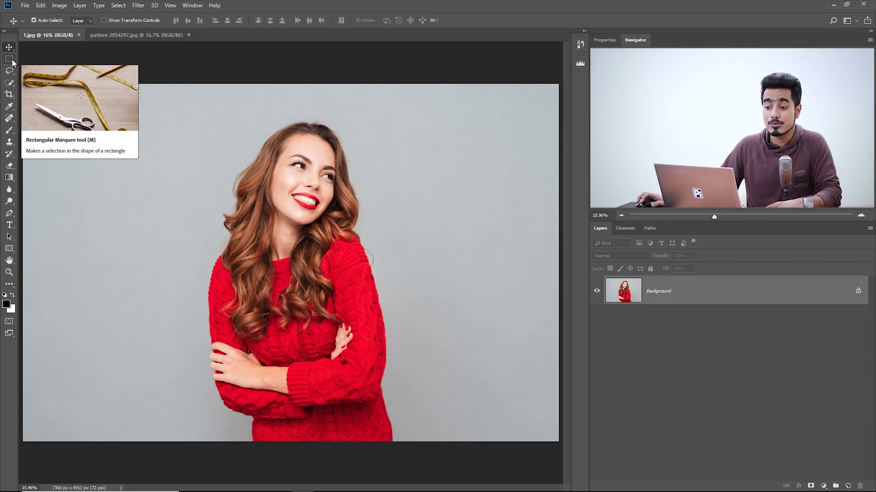
Step: Open 1.jpg in Select and Mask and automatically select the woman with Select Subject
{"action": "left_click", "coordinate": [10, 58]}
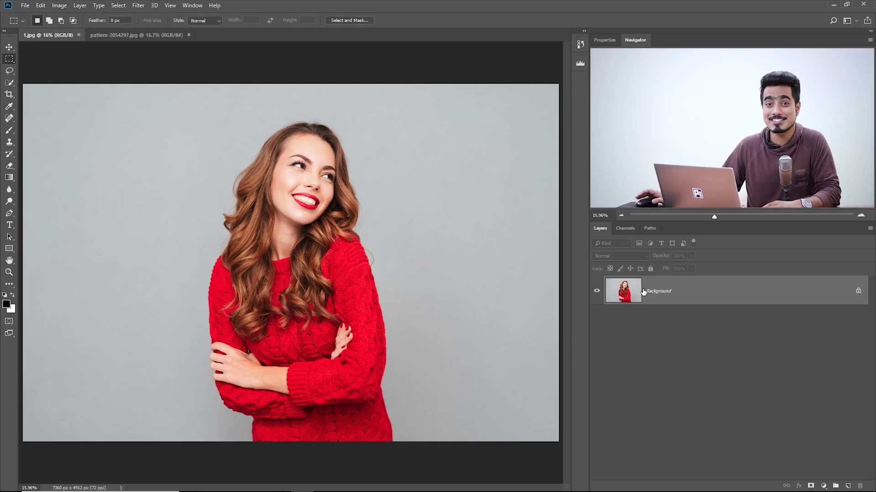
{"action": "left_click", "coordinate": [364, 20]}
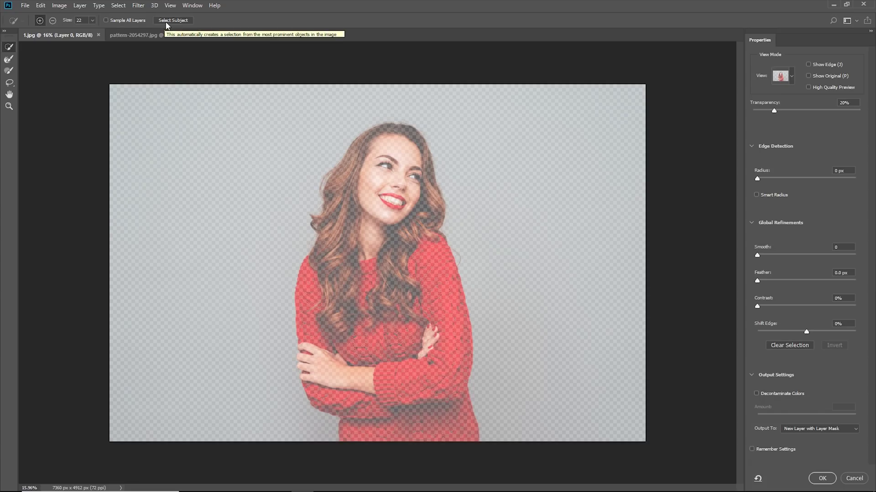
{"action": "left_click", "coordinate": [166, 23]}
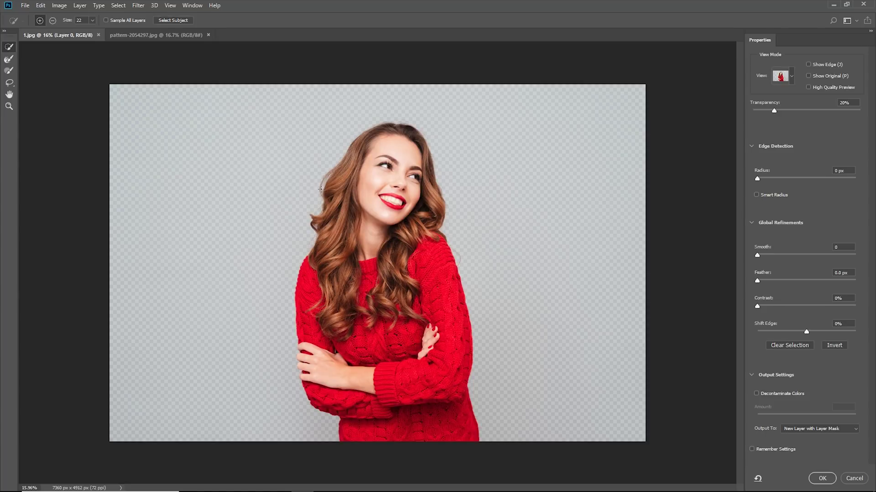
Step: Examine the selection edges around the hair, arms and sweater at 50% zoom
{"action": "key", "text": "ctrl+plus"}
{"action": "key", "text": "ctrl+plus"}
{"action": "key", "text": "ctrl+plus"}
{"action": "key", "text": "ctrl+plus"}
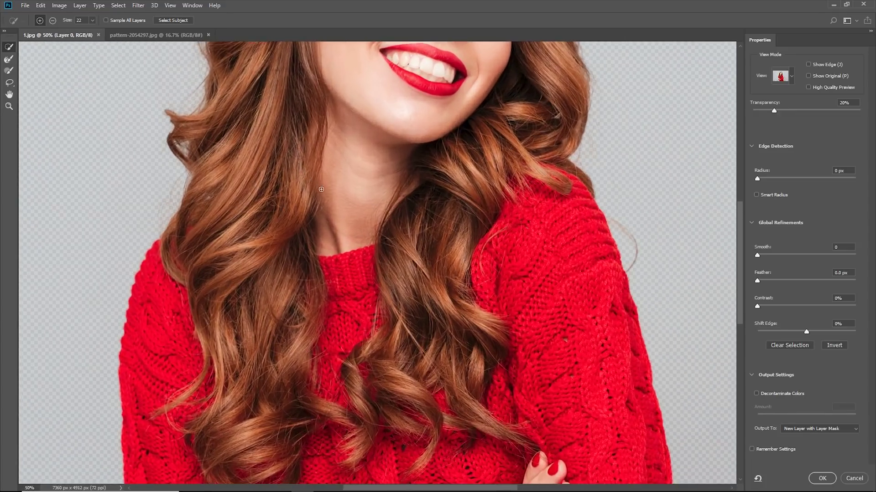
{"action": "left_click_drag", "start_coordinate": [302, 353], "coordinate": [397, 92]}
{"action": "left_click_drag", "start_coordinate": [237, 278], "coordinate": [275, 190]}
{"action": "scroll", "coordinate": [336, 231], "scroll_direction": "down", "scroll_amount": 5}
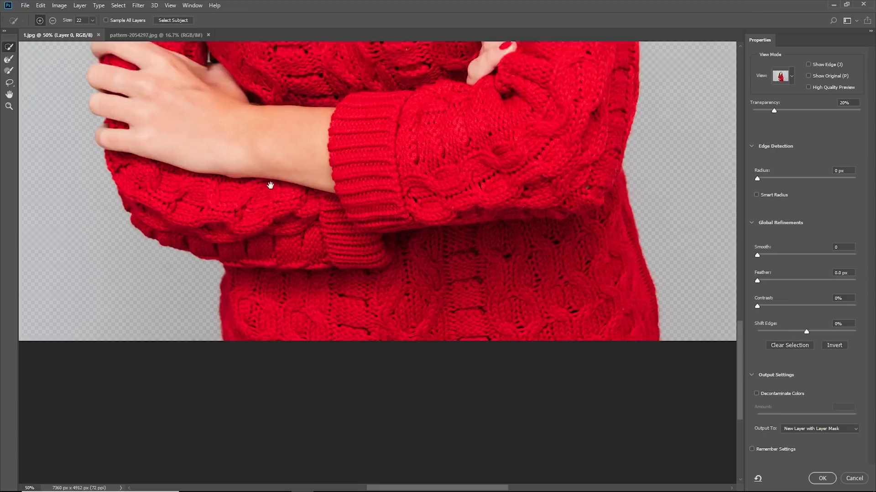
{"action": "scroll", "coordinate": [374, 164], "scroll_direction": "up", "scroll_amount": 10}
{"action": "left_click_drag", "start_coordinate": [369, 187], "coordinate": [431, 354]}
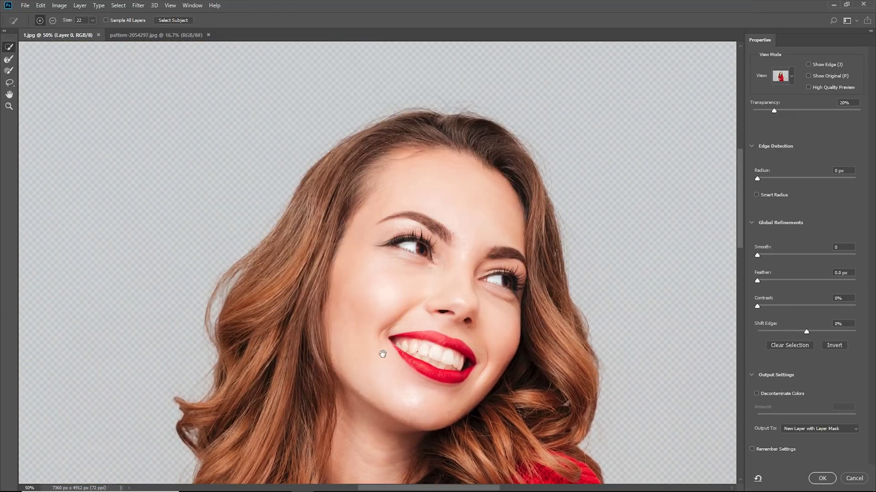
{"action": "left_click_drag", "start_coordinate": [197, 327], "coordinate": [229, 208]}
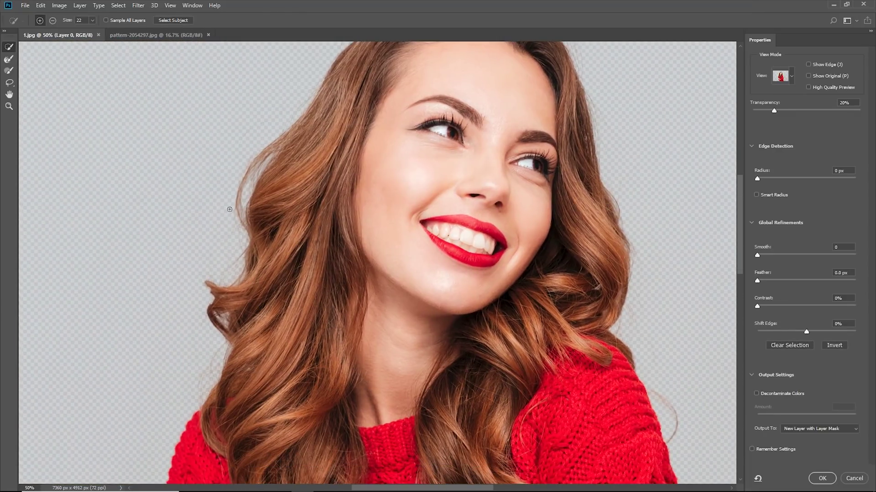
Step: Preview the selection with the On Black view at 100% opacity
{"action": "left_click", "coordinate": [792, 76]}
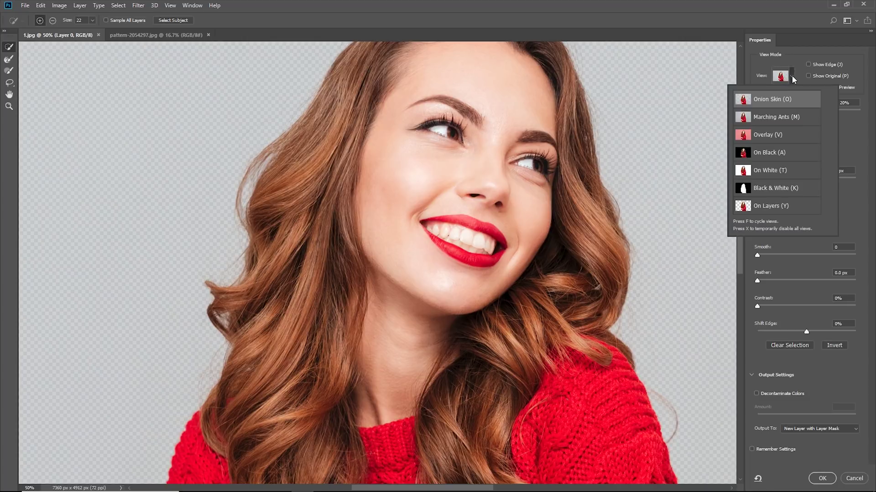
{"action": "left_click", "coordinate": [769, 154]}
{"action": "left_click", "coordinate": [849, 143]}
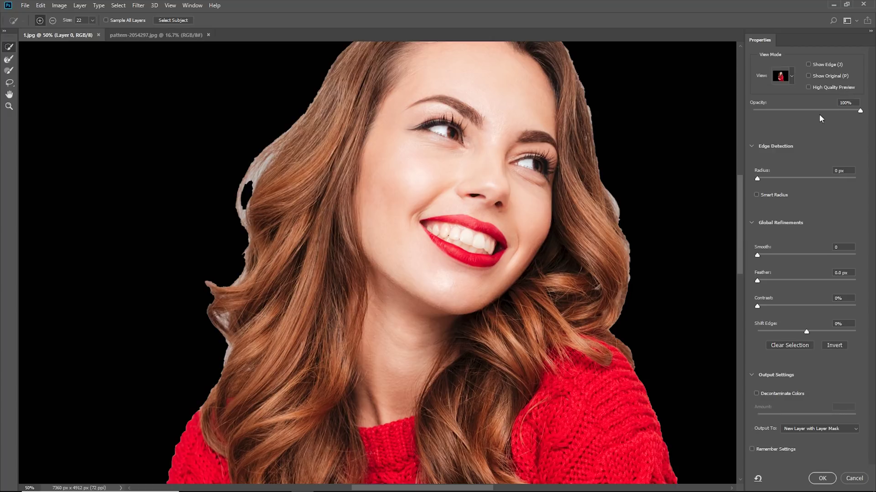
{"action": "left_click_drag", "start_coordinate": [800, 112], "coordinate": [868, 114]}
Step: Paint along the outer edges of the hair with the Refine Edge Brush to recover fine strands and remove background
{"action": "left_click", "coordinate": [10, 63]}
{"action": "scroll", "coordinate": [182, 178], "scroll_direction": "up", "scroll_amount": 1}
{"action": "right_click", "coordinate": [232, 170], "text": "alt"}
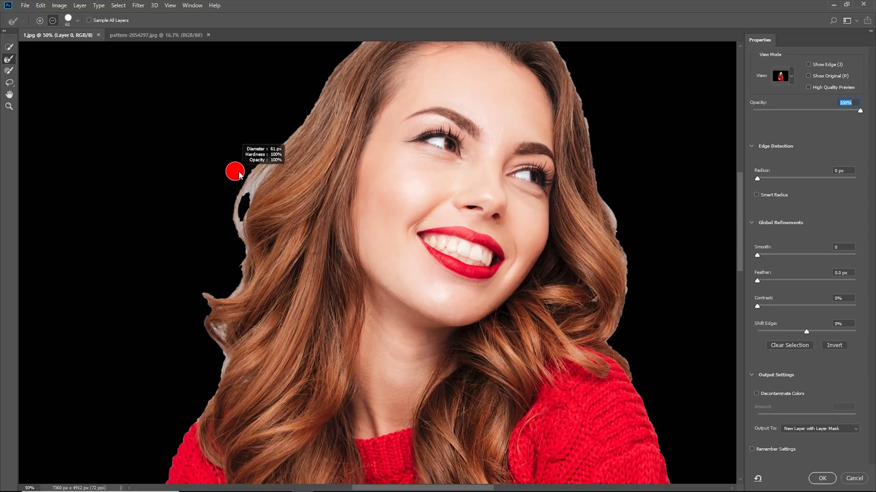
{"action": "mouse_move", "coordinate": [278, 133]}
{"action": "left_mouse_down"}
{"action": "mouse_move", "coordinate": [243, 189]}
{"action": "mouse_move", "coordinate": [232, 221]}
{"action": "mouse_move", "coordinate": [235, 267]}
{"action": "mouse_move", "coordinate": [202, 303]}
{"action": "mouse_move", "coordinate": [206, 346]}
{"action": "mouse_move", "coordinate": [218, 341]}
{"action": "mouse_move", "coordinate": [205, 384]}
{"action": "mouse_move", "coordinate": [212, 353]}
{"action": "mouse_move", "coordinate": [196, 296]}
{"action": "mouse_move", "coordinate": [220, 288]}
{"action": "mouse_move", "coordinate": [232, 271]}
{"action": "mouse_move", "coordinate": [242, 217]}
{"action": "left_mouse_up"}
{"action": "left_click_drag", "start_coordinate": [293, 147], "coordinate": [224, 201]}
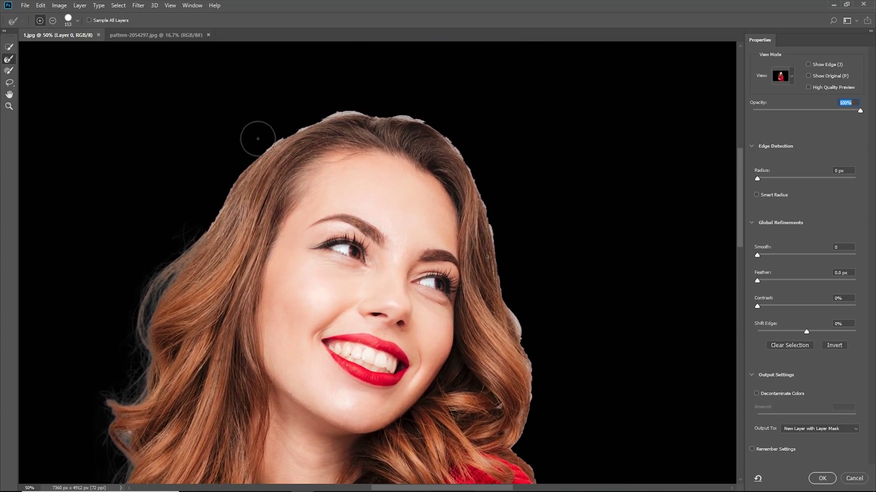
{"action": "mouse_move", "coordinate": [257, 138]}
{"action": "left_mouse_down"}
{"action": "mouse_move", "coordinate": [297, 133]}
{"action": "mouse_move", "coordinate": [275, 138]}
{"action": "mouse_move", "coordinate": [339, 104]}
{"action": "mouse_move", "coordinate": [410, 111]}
{"action": "mouse_move", "coordinate": [442, 127]}
{"action": "mouse_move", "coordinate": [485, 195]}
{"action": "mouse_move", "coordinate": [529, 346]}
{"action": "mouse_move", "coordinate": [483, 171]}
{"action": "mouse_move", "coordinate": [475, 253]}
{"action": "mouse_move", "coordinate": [481, 245]}
{"action": "mouse_move", "coordinate": [482, 263]}
{"action": "left_mouse_up"}
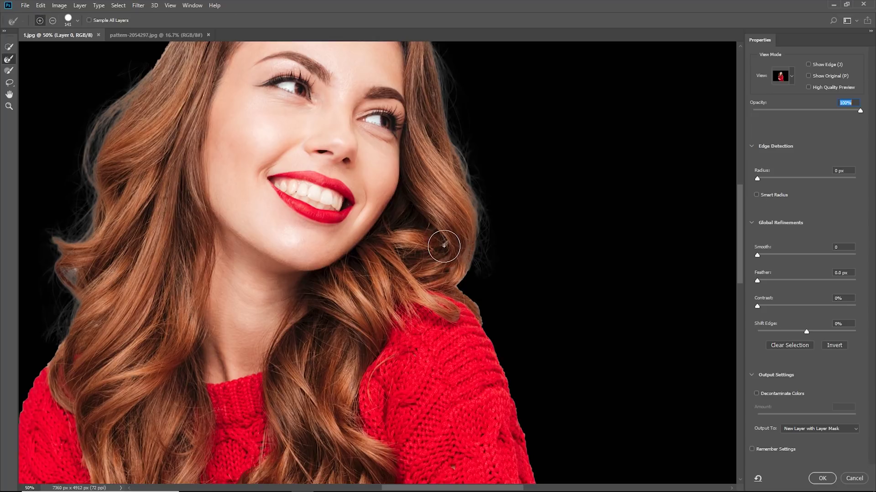
{"action": "mouse_move", "coordinate": [301, 159]}
{"action": "left_mouse_down"}
{"action": "mouse_move", "coordinate": [446, 294]}
{"action": "mouse_move", "coordinate": [466, 192]}
{"action": "left_mouse_up"}
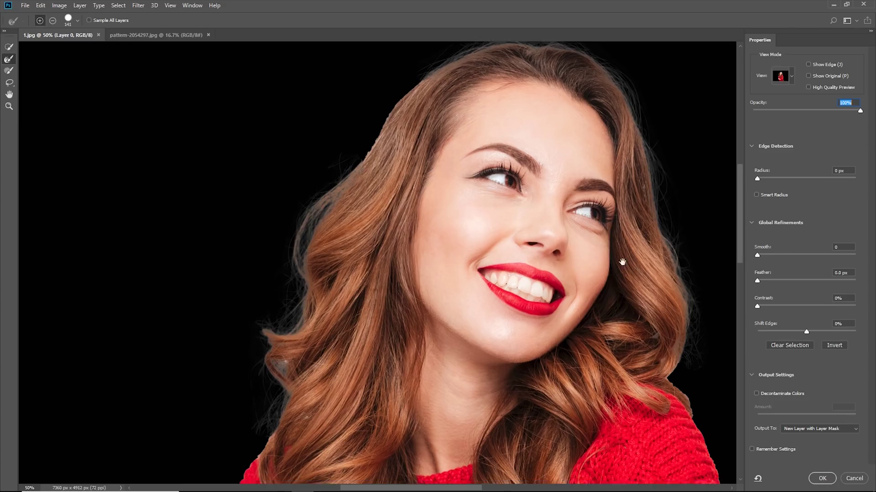
{"action": "scroll", "coordinate": [578, 213], "scroll_direction": "down", "scroll_amount": 3}
{"action": "scroll", "coordinate": [577, 212], "scroll_direction": "right", "scroll_amount": 3}
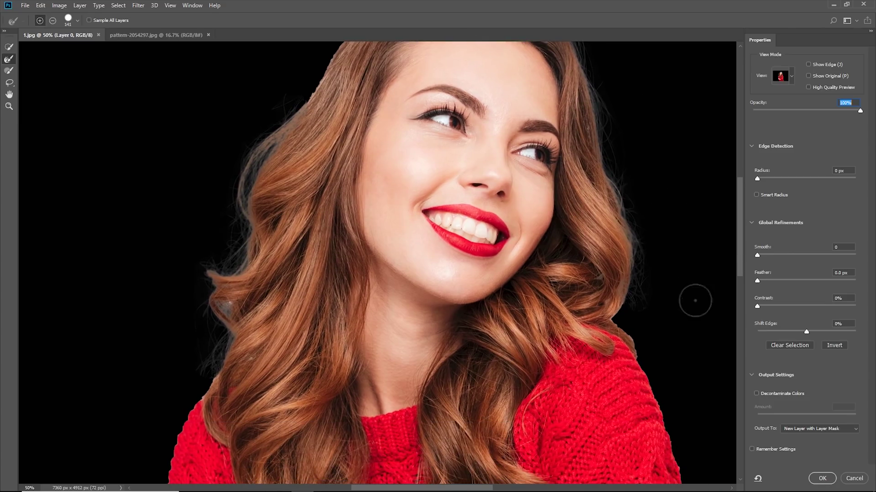
Step: Lower the opacity of the On Black preview to 96%
{"action": "key", "text": "Down"}
{"action": "key", "text": "Down"}
{"action": "key", "text": "Down"}
{"action": "key", "text": "Down"}
{"action": "key", "text": "Down"}
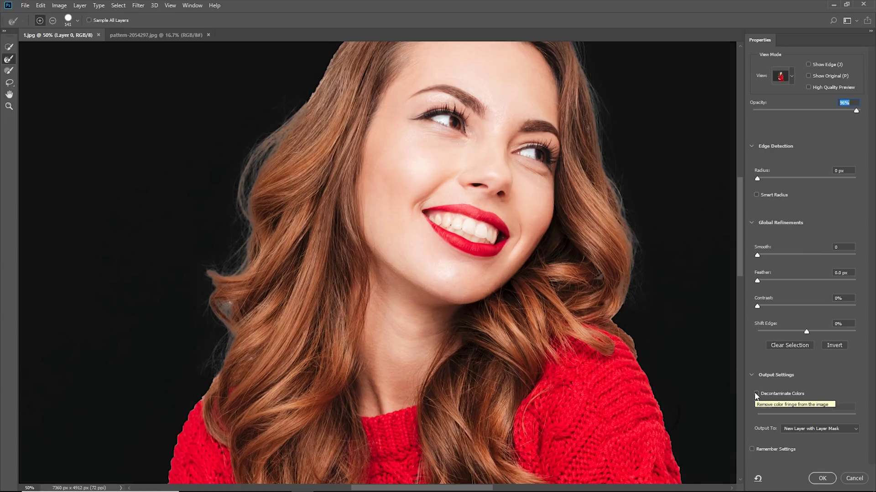
Step: Enable Decontaminate Colors with an amount of 100% and set the On Black preview's opacity to 100%
{"action": "left_click", "coordinate": [751, 375]}
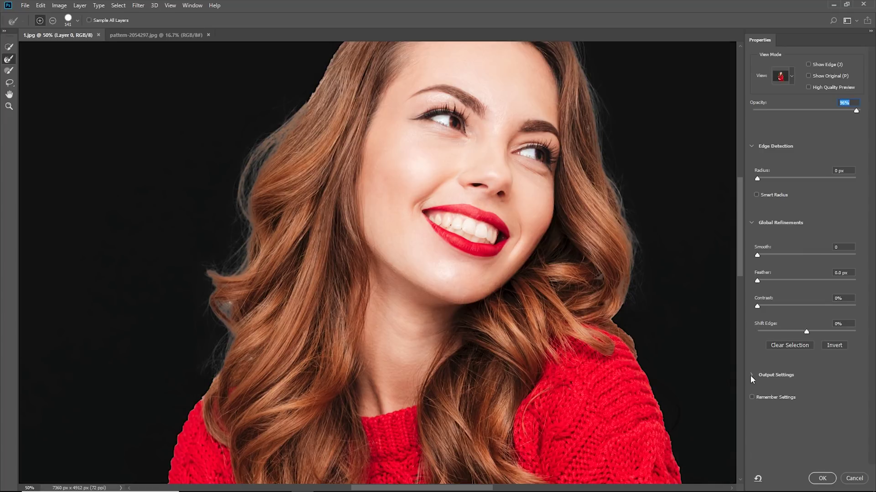
{"action": "left_click", "coordinate": [751, 375]}
{"action": "left_click", "coordinate": [756, 393]}
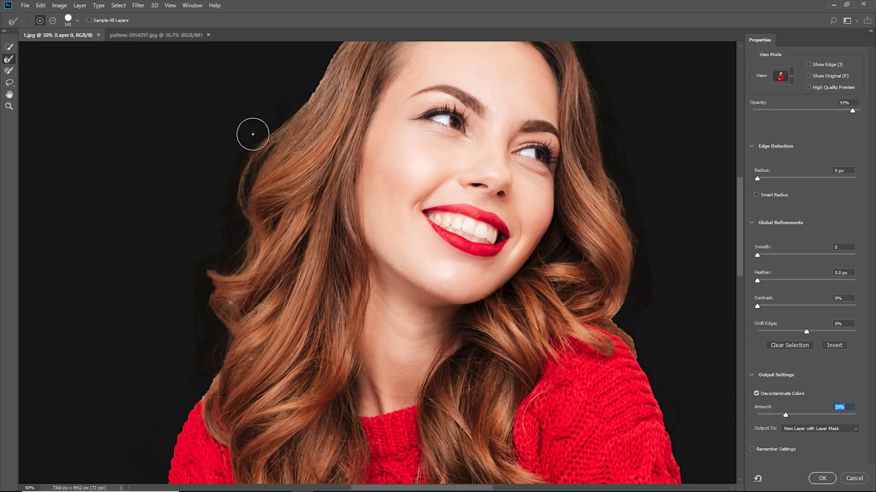
{"action": "left_click_drag", "start_coordinate": [852, 111], "coordinate": [860, 110]}
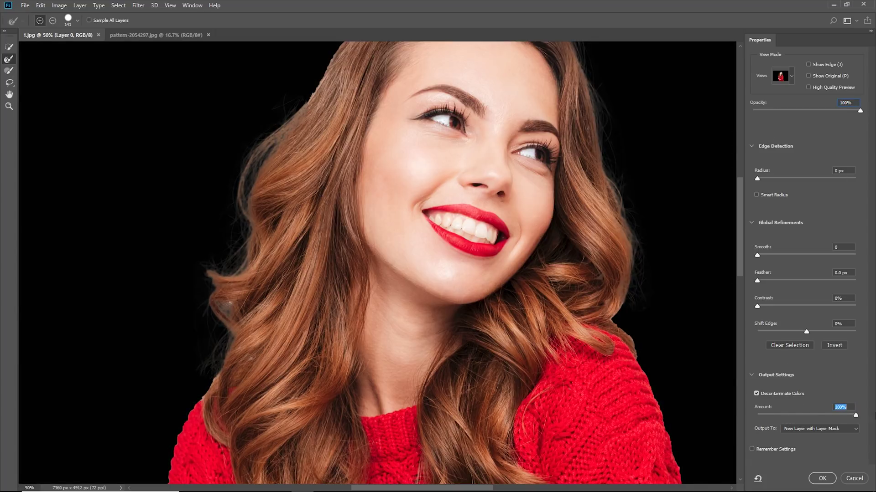
Step: Set the output to New Layer with Layer Mask and apply the refined selection
{"action": "scroll", "coordinate": [797, 430], "scroll_direction": "down", "scroll_amount": 1}
{"action": "left_click", "coordinate": [794, 433]}
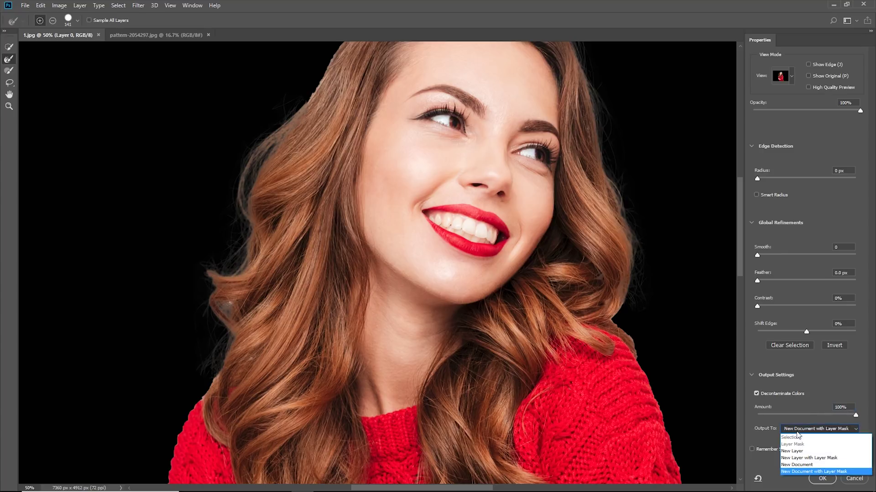
{"action": "left_click", "coordinate": [821, 459]}
{"action": "left_click", "coordinate": [821, 478]}
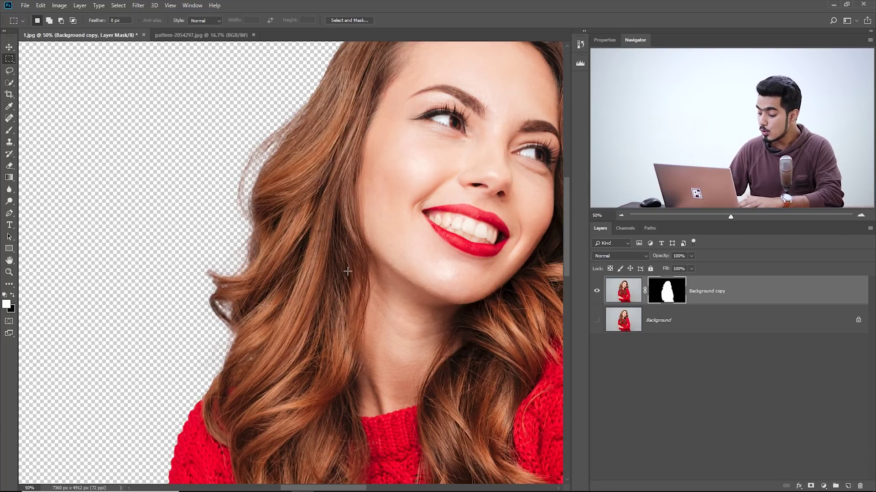
Step: Compare the cutout with and without its layer mask by toggling the mask and the layer's visibility
{"action": "key", "text": "ctrl+minus"}
{"action": "key", "text": "ctrl+minus"}
{"action": "key", "text": "ctrl+minus"}
{"action": "key", "text": "ctrl+plus"}
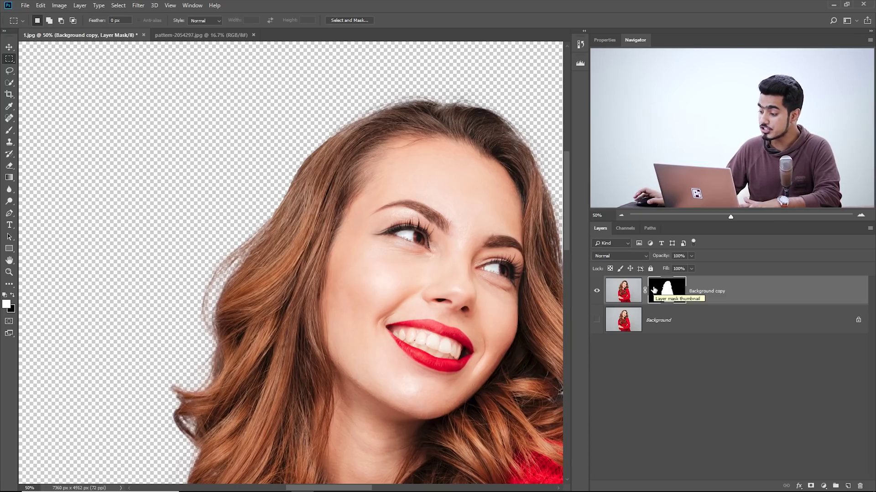
{"action": "left_click", "coordinate": [665, 293], "text": "shift"}
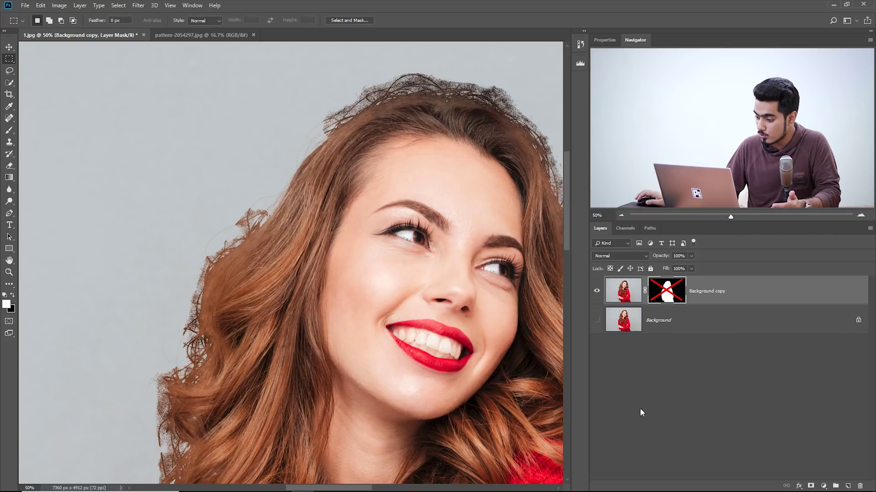
{"action": "left_click", "coordinate": [594, 292]}
{"action": "left_click", "coordinate": [594, 292]}
{"action": "left_click", "coordinate": [594, 292]}
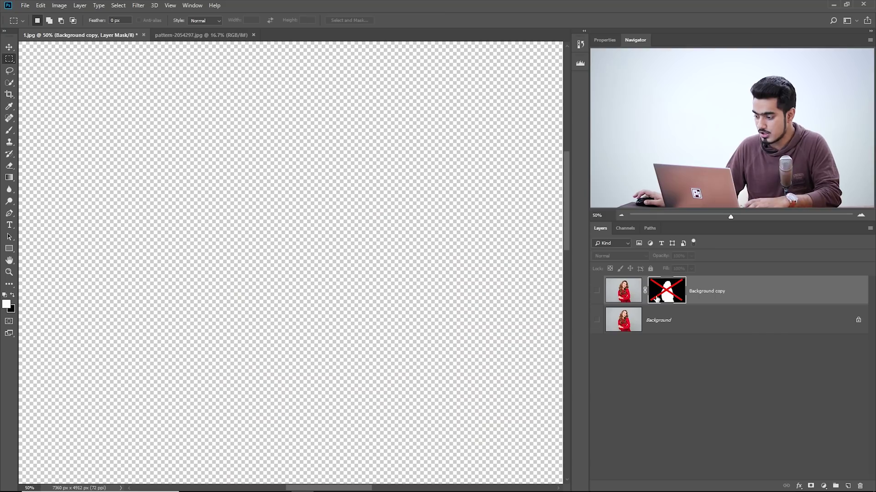
{"action": "left_click", "coordinate": [595, 292]}
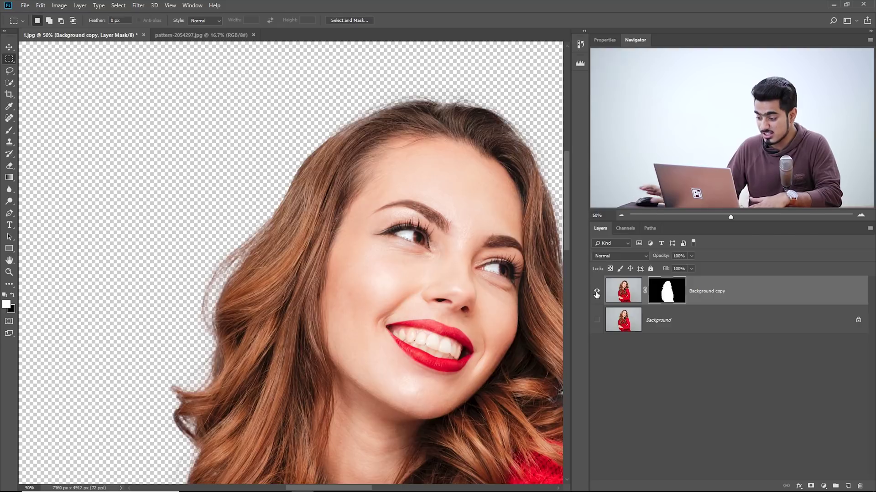
Step: Examine the whole cutout against the transparent background
{"action": "key", "text": "ctrl+minus"}
{"action": "key", "text": "ctrl+minus"}
{"action": "key", "text": "ctrl+minus"}
{"action": "key", "text": "ctrl+minus"}
{"action": "key", "text": "ctrl+minus"}
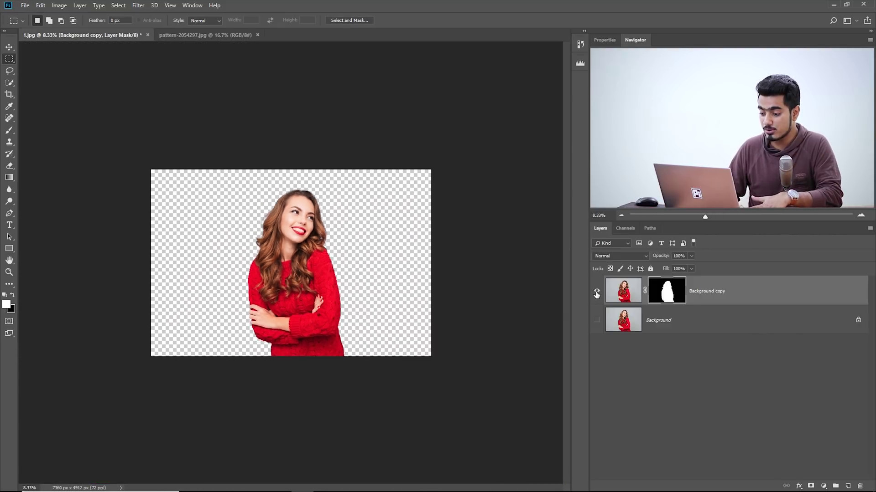
{"action": "key", "text": "ctrl+plus"}
{"action": "key", "text": "ctrl+plus"}
{"action": "key", "text": "ctrl+plus"}
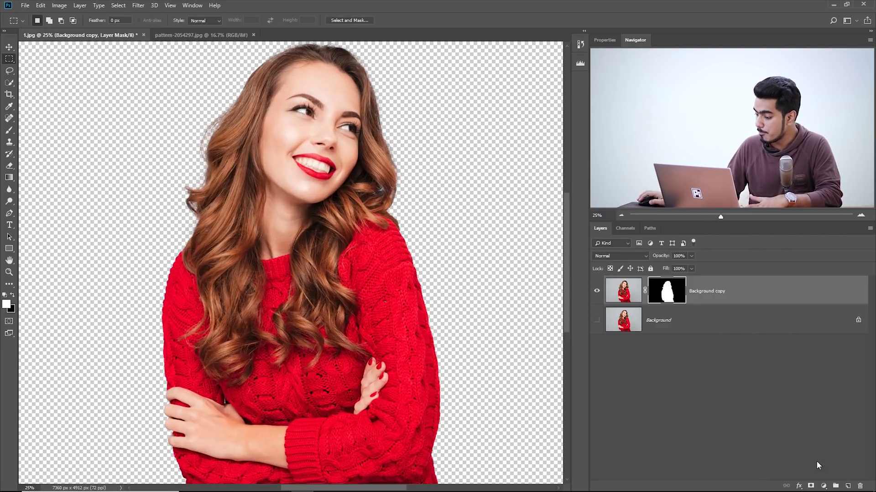
Step: Add a red Solid Color fill layer and place it directly below the masked cutout layer
{"action": "left_click", "coordinate": [823, 486]}
{"action": "left_click", "coordinate": [819, 325]}
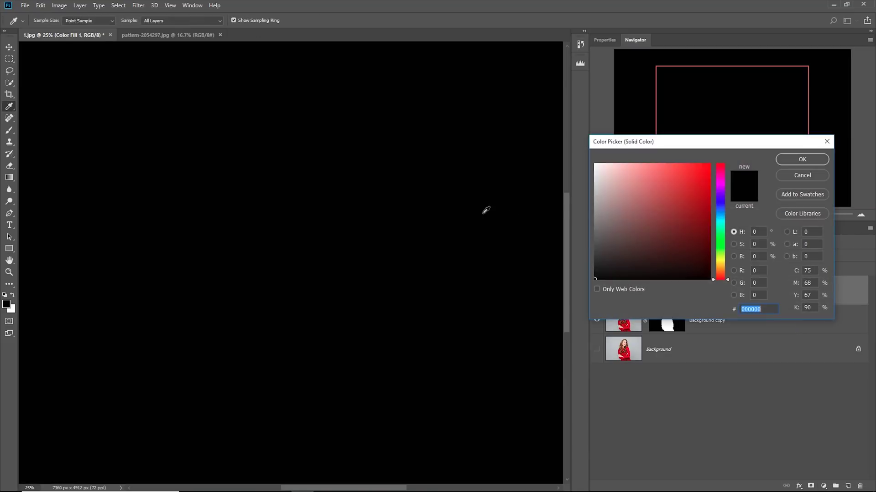
{"action": "left_click", "coordinate": [708, 195]}
{"action": "left_click", "coordinate": [802, 160]}
{"action": "left_click_drag", "start_coordinate": [697, 296], "coordinate": [662, 327]}
Step: Change the background fill layer's color to a bright cyan
{"action": "double_click", "coordinate": [622, 320]}
{"action": "left_click", "coordinate": [675, 223]}
{"action": "left_click", "coordinate": [722, 224]}
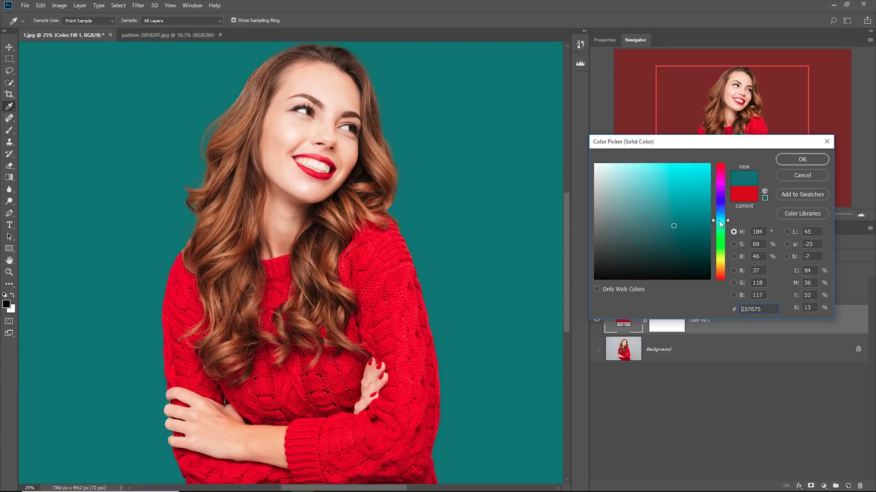
{"action": "left_click", "coordinate": [680, 188]}
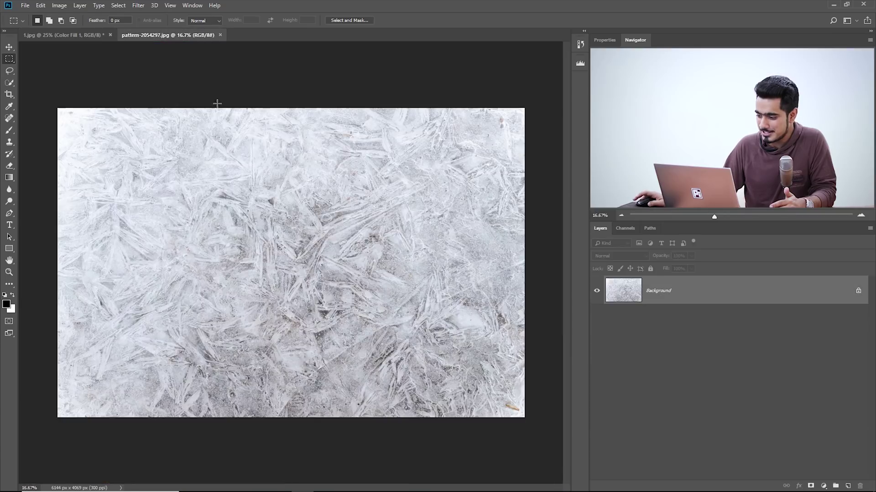
Step: Bring the pattern-2054297.jpg texture in between the cutout and the color fill, and enlarge it to cover the canvas
{"action": "left_click_drag", "start_coordinate": [707, 294], "coordinate": [352, 278]}
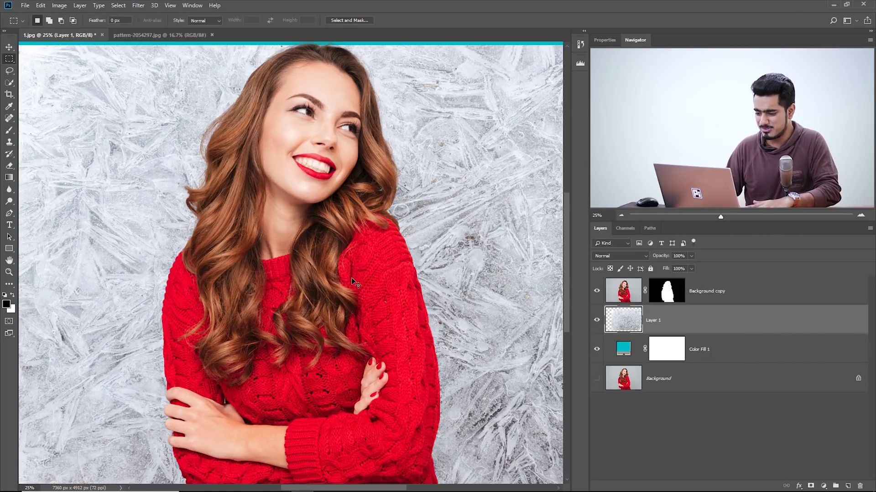
{"action": "key", "text": "ctrl+minus"}
{"action": "key", "text": "ctrl+t"}
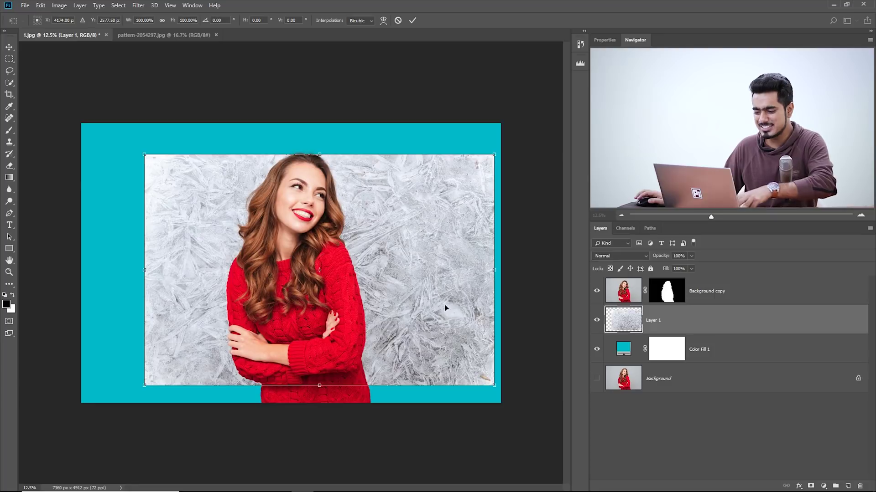
{"action": "left_click_drag", "start_coordinate": [494, 386], "coordinate": [542, 414]}
{"action": "left_click_drag", "start_coordinate": [459, 338], "coordinate": [433, 340]}
{"action": "key", "text": "Return"}
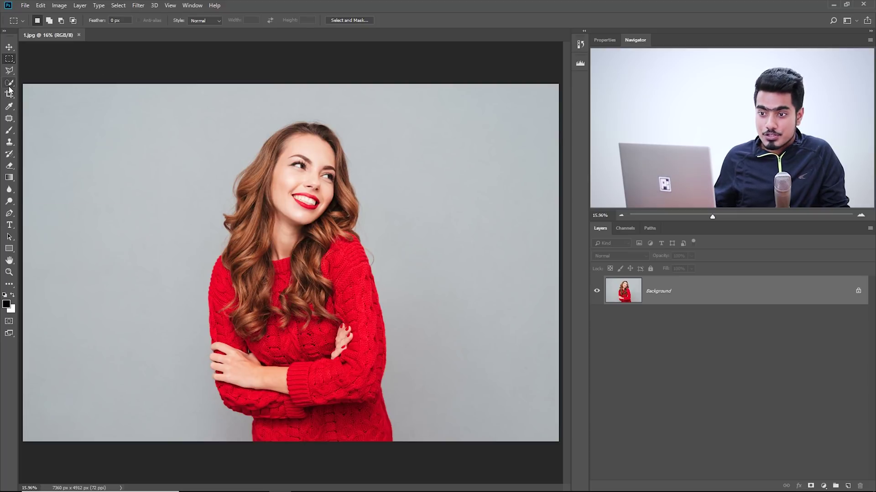
Step: Run Select Subject on the original 1.jpg photo using the Quick Selection tool
{"action": "left_click", "coordinate": [9, 84]}
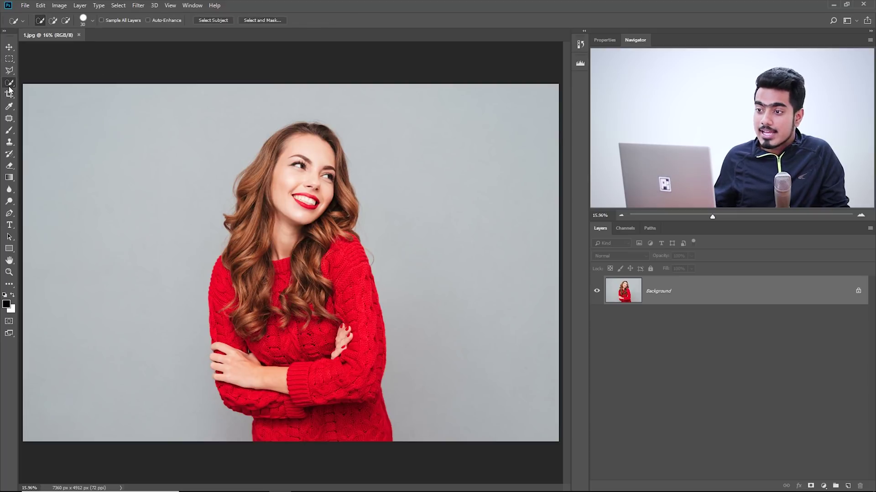
{"action": "left_click", "coordinate": [214, 21]}
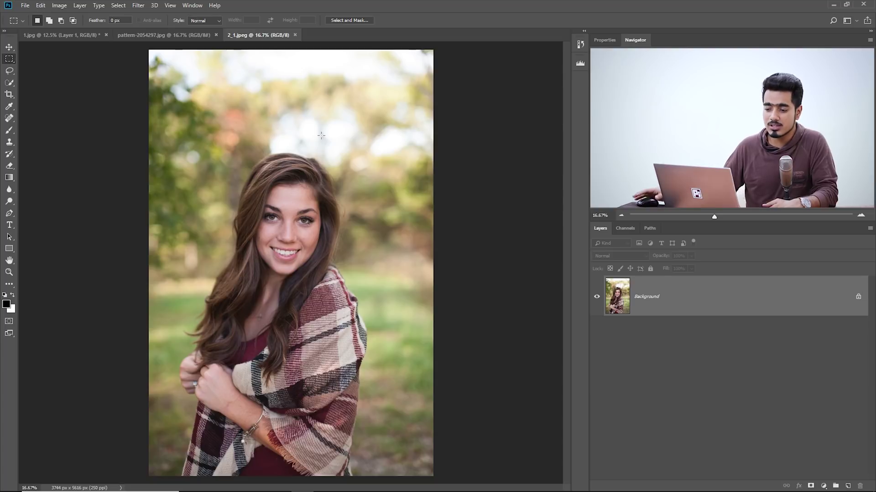
Step: Open 2_1.jpeg in Select and Mask and automatically select the woman in the plaid shawl with Select Subject
{"action": "left_click", "coordinate": [337, 20]}
{"action": "left_click", "coordinate": [185, 20]}
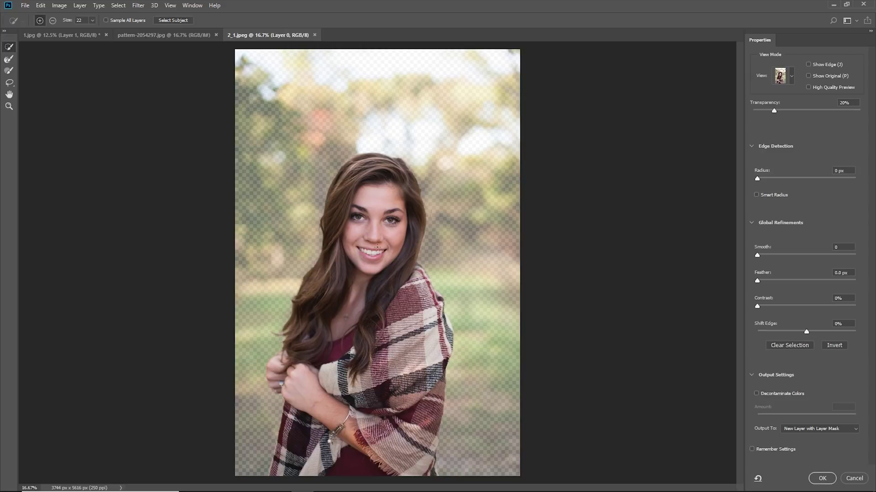
Step: Preview the shawl woman's selection against solid white and examine its edges along the hair, hands and shawl
{"action": "left_click", "coordinate": [790, 78]}
{"action": "left_click", "coordinate": [775, 172]}
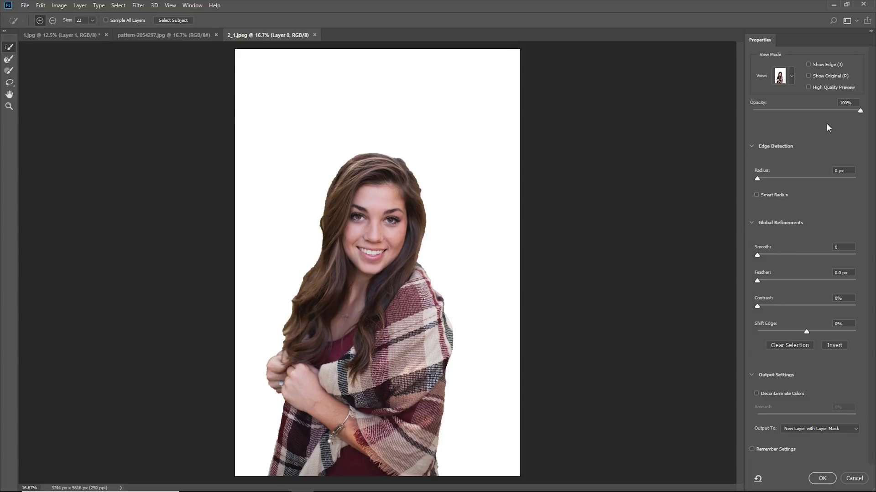
{"action": "key", "text": "ctrl+plus"}
{"action": "key", "text": "ctrl+plus"}
{"action": "key", "text": "ctrl+plus"}
{"action": "scroll", "coordinate": [151, 230], "scroll_direction": "down", "scroll_amount": 3}
{"action": "scroll", "coordinate": [151, 231], "scroll_direction": "down", "scroll_amount": 10}
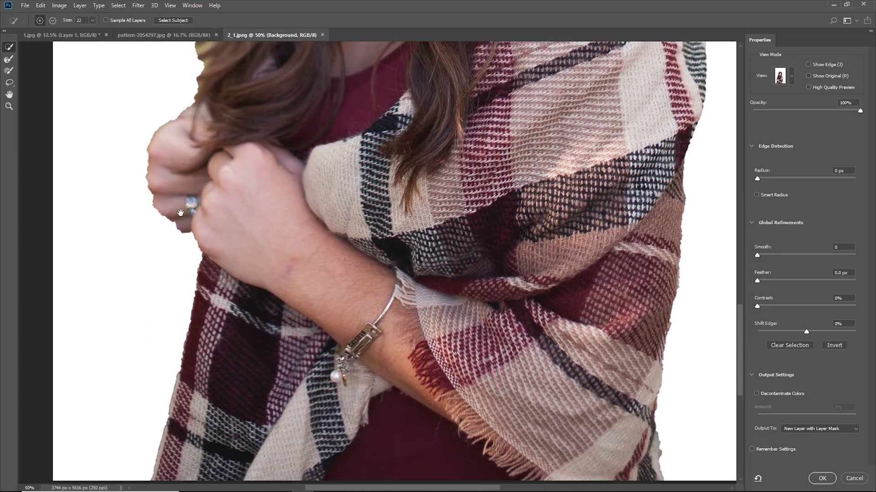
{"action": "scroll", "coordinate": [205, 228], "scroll_direction": "down", "scroll_amount": 2}
{"action": "scroll", "coordinate": [273, 296], "scroll_direction": "up", "scroll_amount": 10}
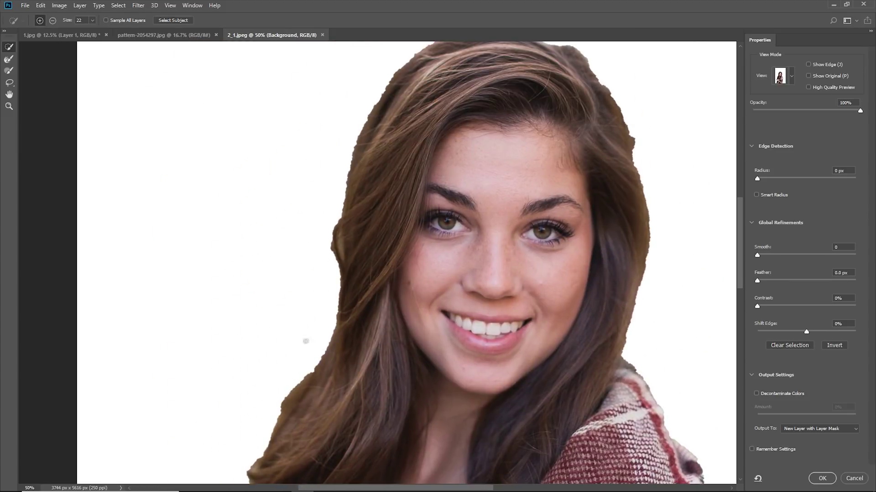
Step: Refine the shawl woman's selection edge with Smooth at 19 and Feather at about 5.3 px
{"action": "scroll", "coordinate": [327, 320], "scroll_direction": "down", "scroll_amount": 10}
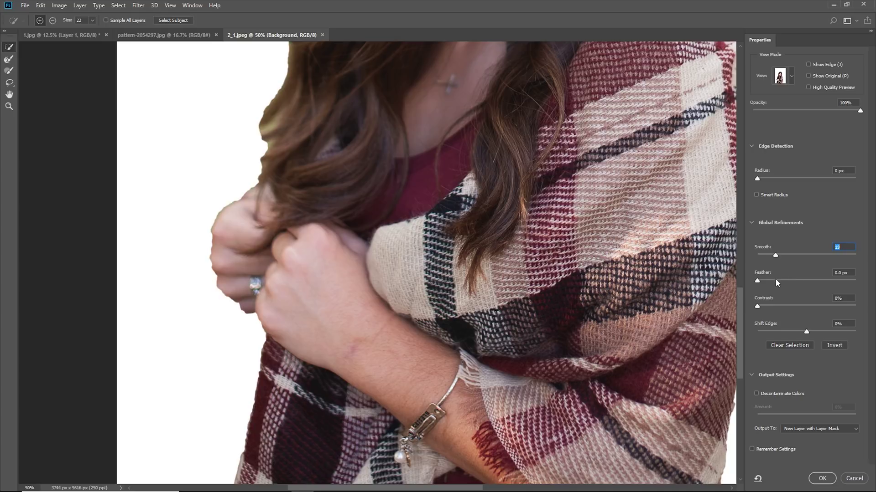
{"action": "left_click_drag", "start_coordinate": [785, 281], "coordinate": [799, 279]}
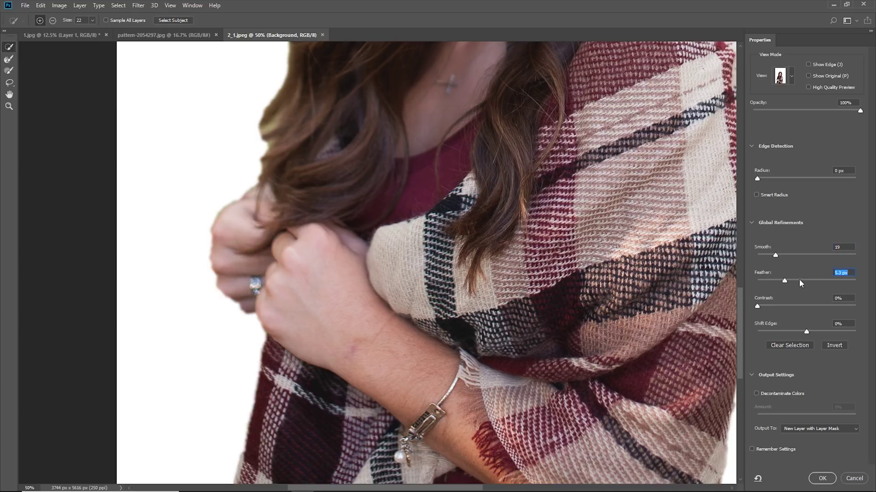
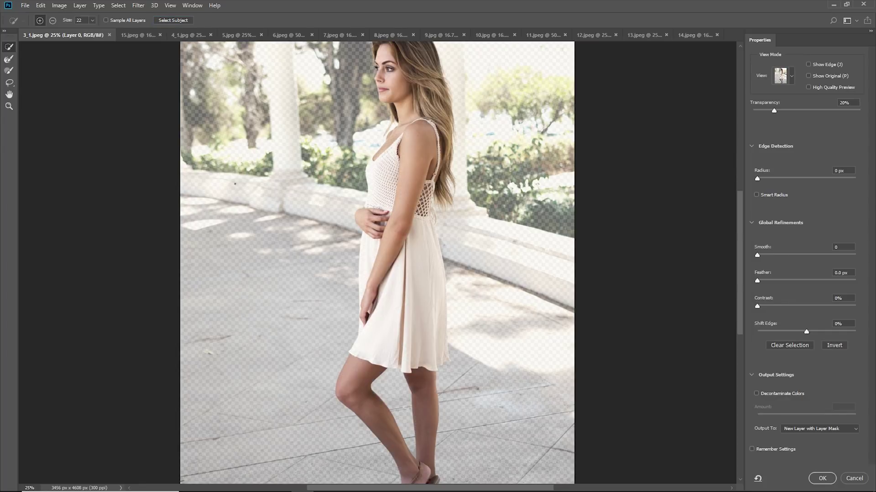
Step: Preview the 3_1.jpeg selection against solid black and examine the woman's outline from her hair down to her sandals
{"action": "key", "text": "ctrl+minus"}
{"action": "key", "text": "ctrl+plus"}
{"action": "key", "text": "ctrl+plus"}
{"action": "key", "text": "ctrl+plus"}
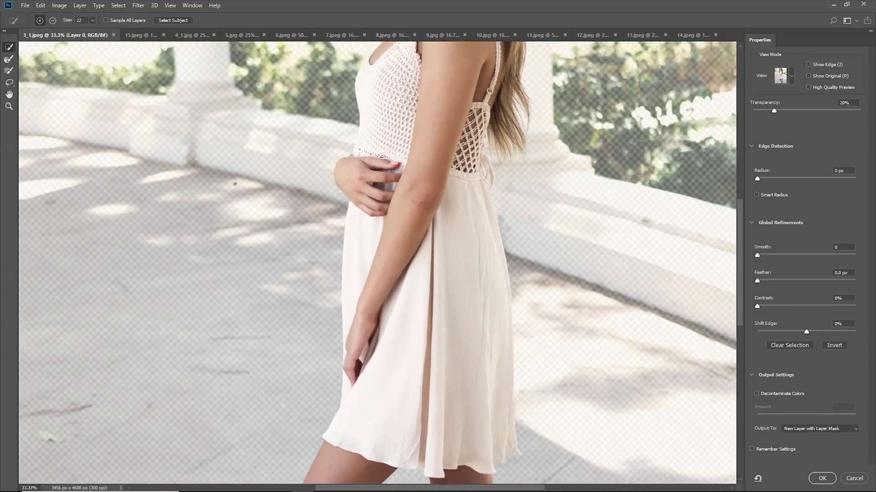
{"action": "scroll", "coordinate": [414, 296], "scroll_direction": "down", "scroll_amount": 10}
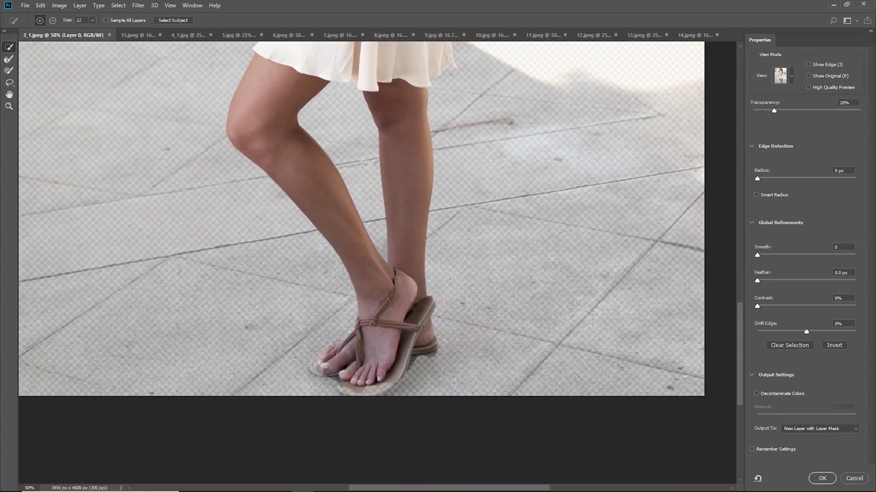
{"action": "left_click", "coordinate": [787, 76]}
{"action": "left_click", "coordinate": [766, 152]}
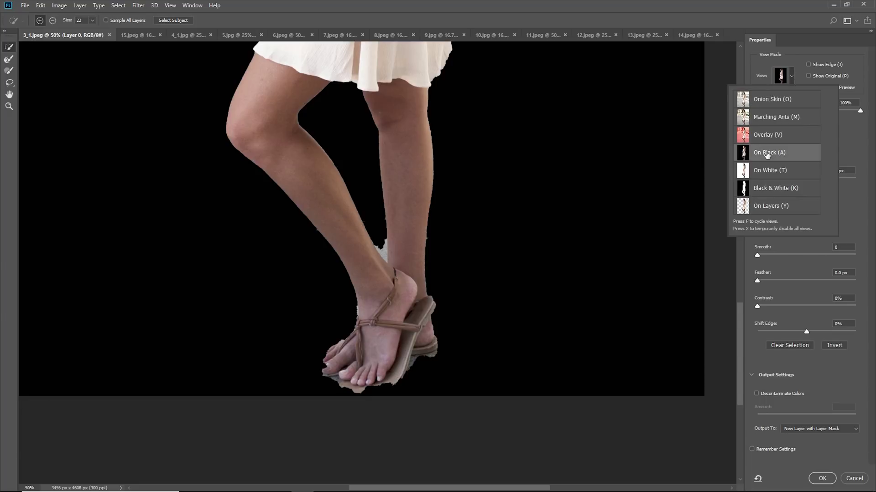
{"action": "left_click", "coordinate": [865, 166]}
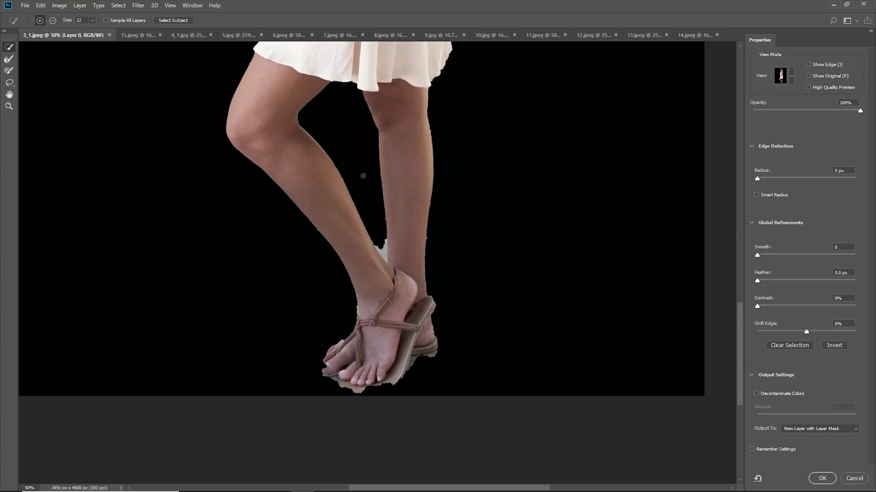
{"action": "scroll", "coordinate": [353, 85], "scroll_direction": "up", "scroll_amount": 15}
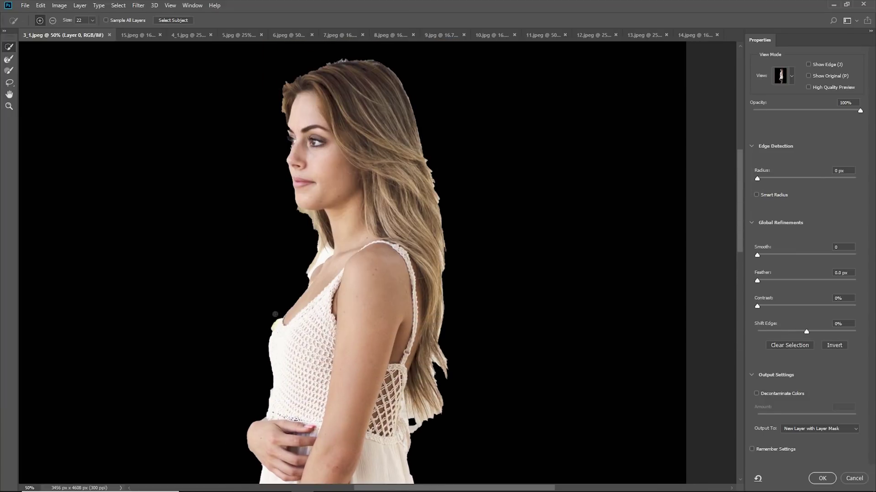
{"action": "scroll", "coordinate": [337, 410], "scroll_direction": "down", "scroll_amount": 15}
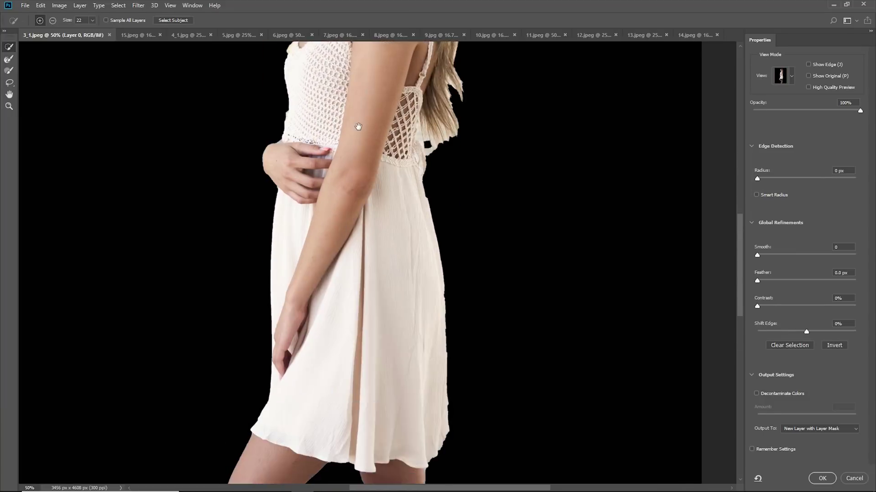
{"action": "scroll", "coordinate": [377, 259], "scroll_direction": "down", "scroll_amount": 3}
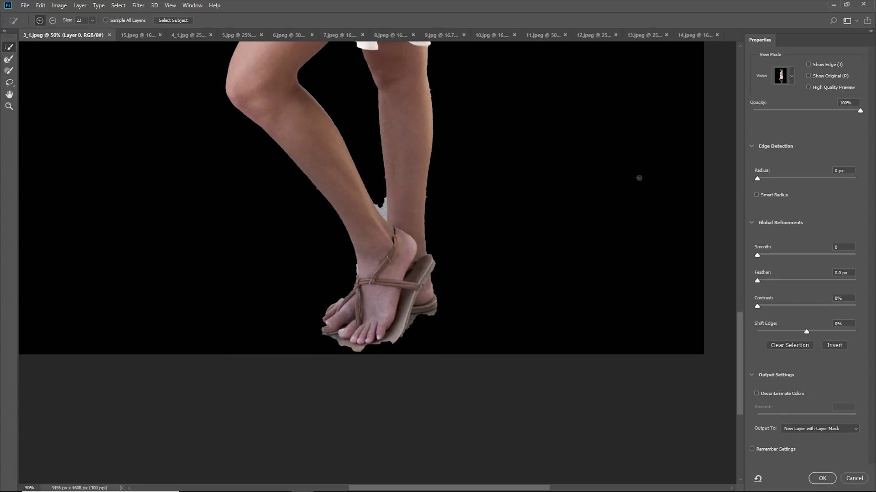
Step: Lower the black preview's opacity to 56% and add the missing sandal parts to the selection using a 74 px Quick Selection brush
{"action": "left_click_drag", "start_coordinate": [815, 110], "coordinate": [812, 110]}
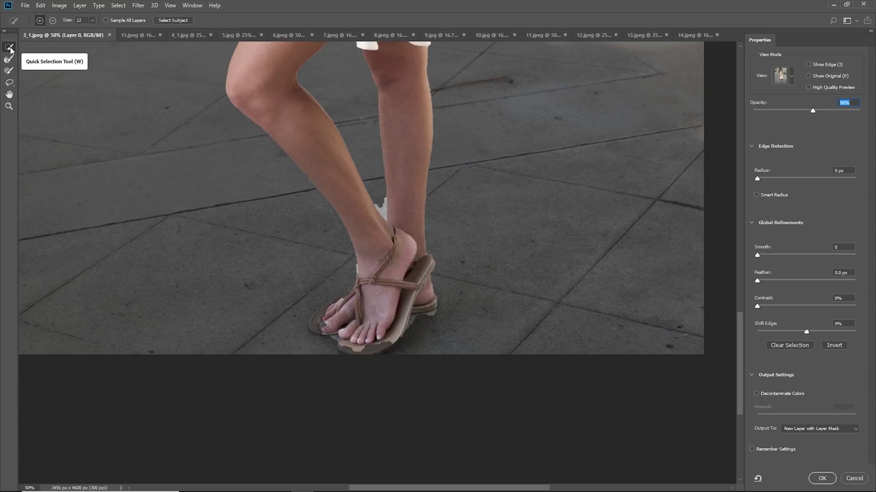
{"action": "key", "text": "bracketright"}
{"action": "key", "text": "bracketright"}
{"action": "key", "text": "bracketright"}
{"action": "key", "text": "bracketright"}
{"action": "key", "text": "bracketright"}
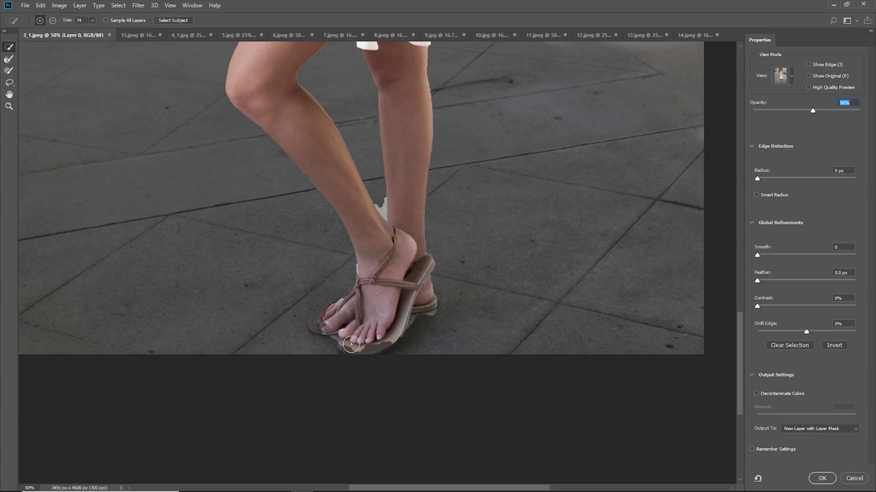
{"action": "mouse_move", "coordinate": [365, 344]}
{"action": "left_mouse_down"}
{"action": "mouse_move", "coordinate": [384, 328]}
{"action": "mouse_move", "coordinate": [323, 320]}
{"action": "mouse_move", "coordinate": [334, 315]}
{"action": "left_mouse_up"}
Step: Subtract the patch of pavement between the woman's lower legs from the selection using a 22 px Quick Selection brush
{"action": "scroll", "coordinate": [392, 225], "scroll_direction": "right", "scroll_amount": 1}
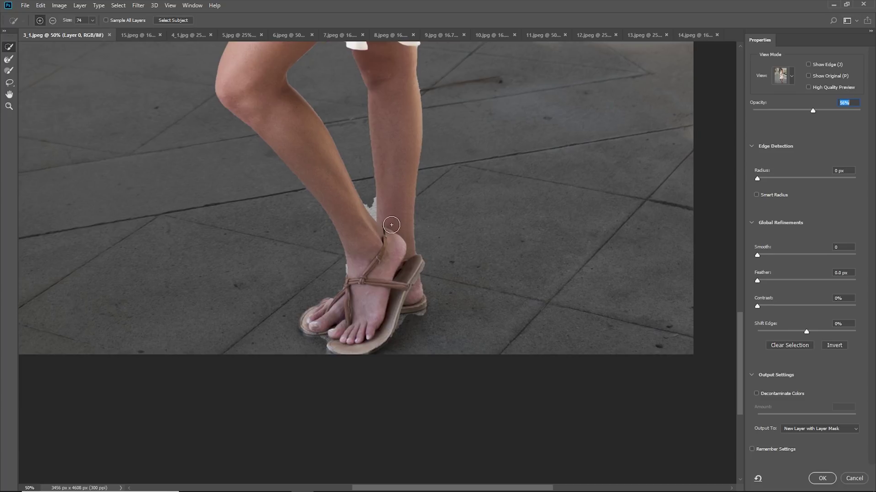
{"action": "scroll", "coordinate": [391, 224], "scroll_direction": "up", "scroll_amount": 2}
{"action": "mouse_move", "coordinate": [375, 185]}
{"action": "left_mouse_down"}
{"action": "mouse_move", "coordinate": [366, 125]}
{"action": "mouse_move", "coordinate": [365, 139]}
{"action": "left_mouse_up"}
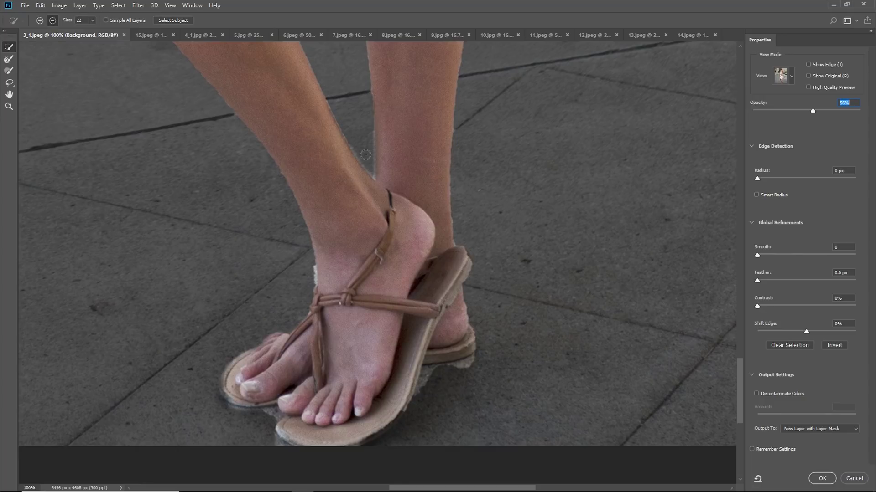
{"action": "scroll", "coordinate": [365, 138], "scroll_direction": "down", "scroll_amount": 3}
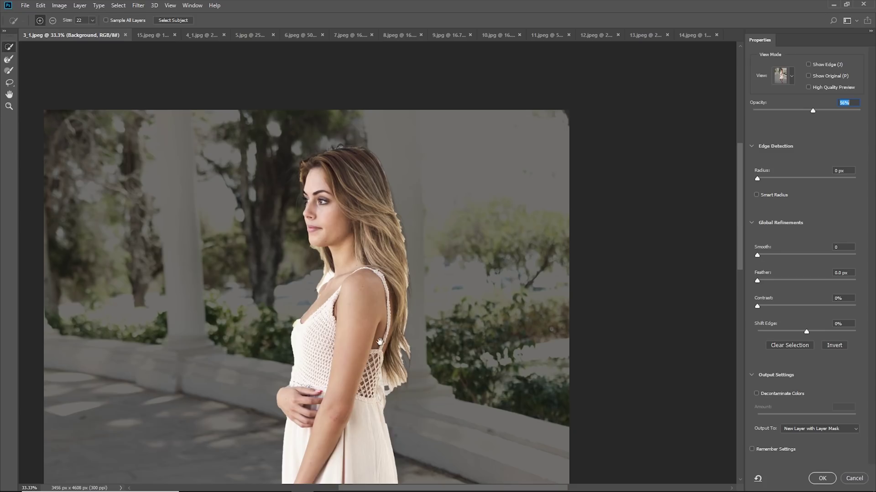
{"action": "left_click_drag", "start_coordinate": [382, 339], "coordinate": [348, 199]}
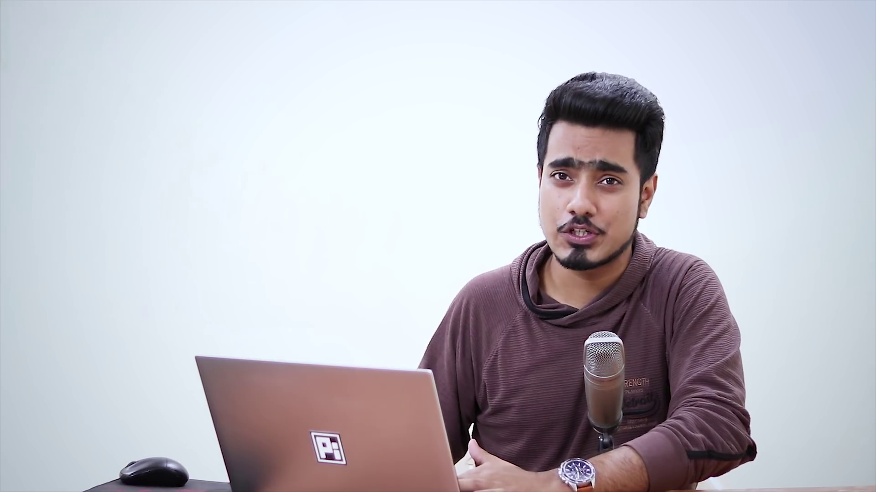
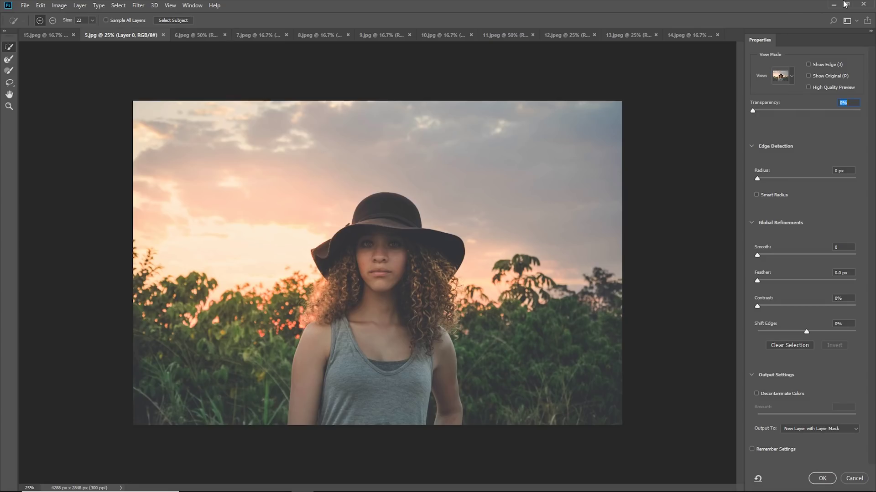
Step: Preview 5.jpg on white at 68% opacity and automatically select the woman in the hat with Select Subject
{"action": "left_click", "coordinate": [790, 76]}
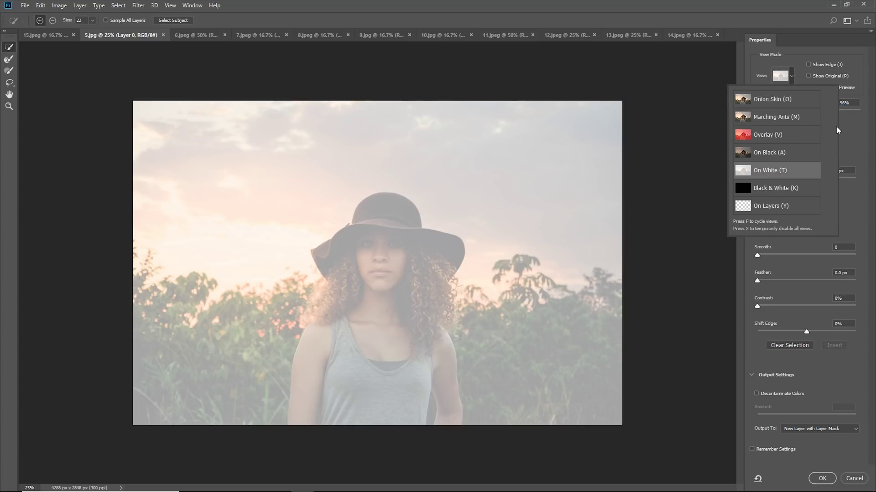
{"action": "left_click", "coordinate": [844, 119]}
{"action": "mouse_move", "coordinate": [814, 109]}
{"action": "left_mouse_down"}
{"action": "mouse_move", "coordinate": [802, 111]}
{"action": "mouse_move", "coordinate": [826, 113]}
{"action": "left_mouse_up"}
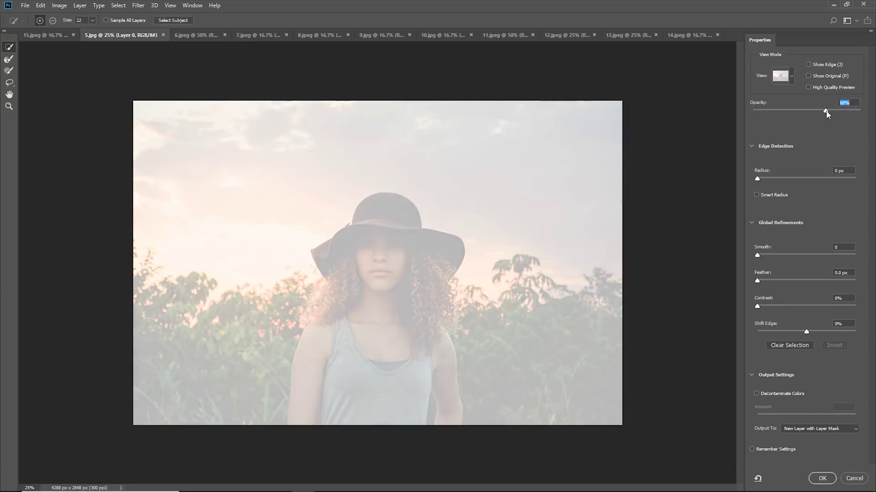
{"action": "left_click", "coordinate": [187, 21]}
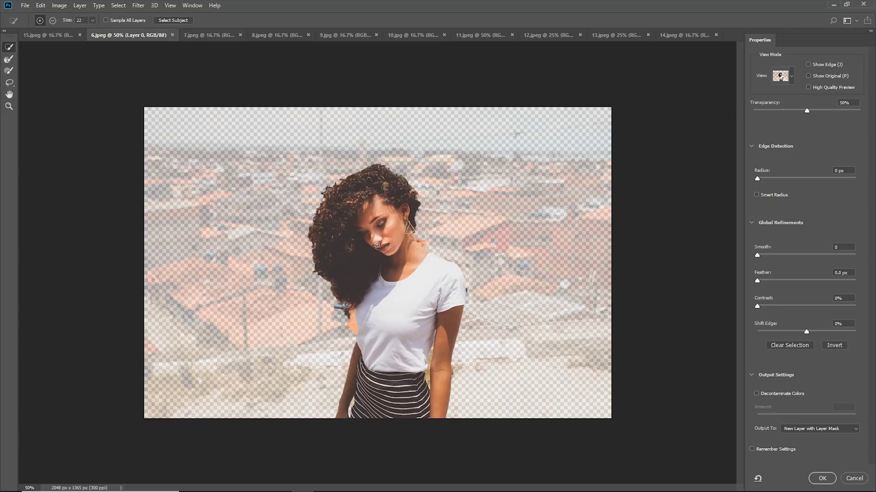
Step: Subtract the background patch between the hair and the white shirt in 6.jpeg using a 31 px Quick Selection brush
{"action": "scroll", "coordinate": [377, 244], "scroll_direction": "up", "scroll_amount": 4}
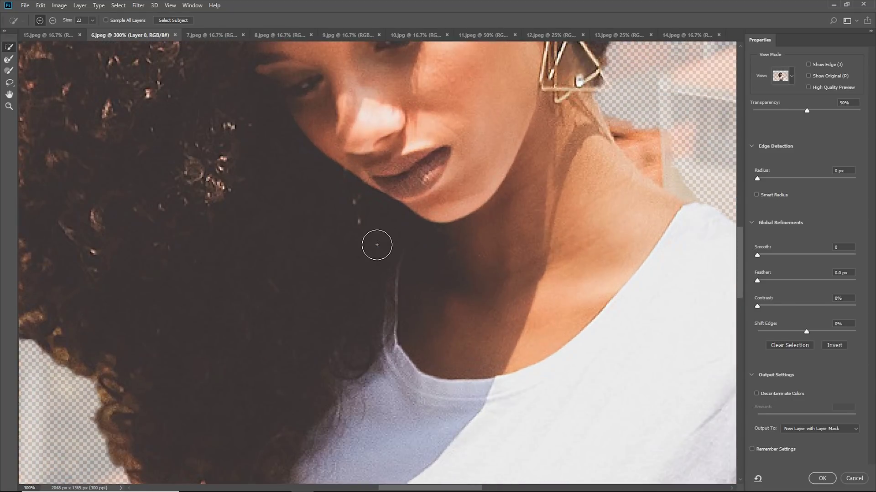
{"action": "mouse_move", "coordinate": [405, 221]}
{"action": "left_mouse_down"}
{"action": "mouse_move", "coordinate": [362, 182]}
{"action": "mouse_move", "coordinate": [328, 342]}
{"action": "mouse_move", "coordinate": [618, 90]}
{"action": "mouse_move", "coordinate": [605, 73]}
{"action": "left_mouse_up"}
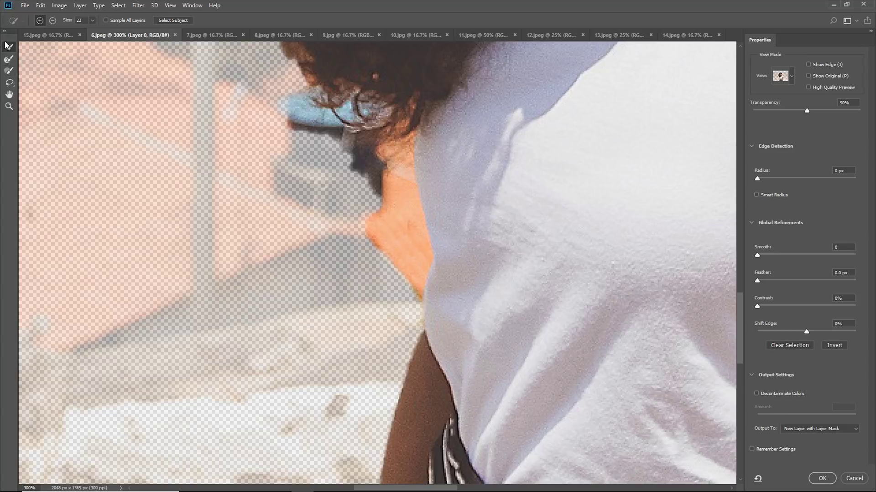
{"action": "scroll", "coordinate": [283, 228], "scroll_direction": "right", "scroll_amount": 1}
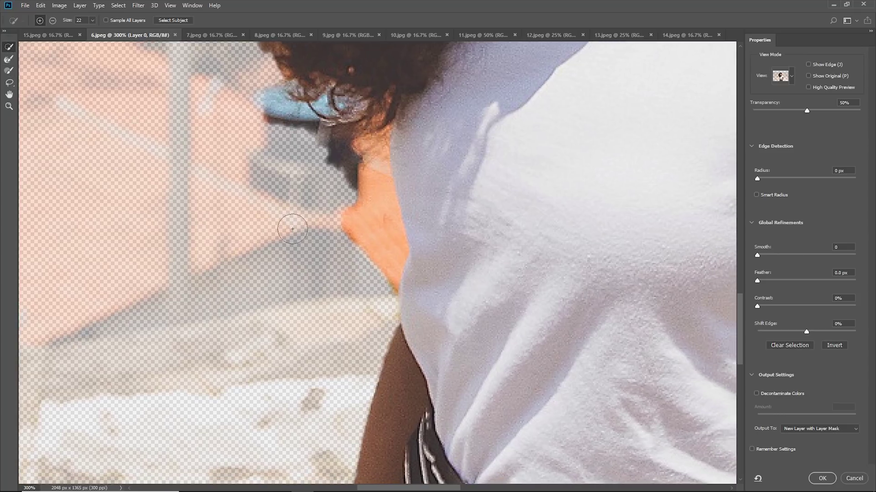
{"action": "key", "text": "bracketright"}
{"action": "mouse_move", "coordinate": [310, 223]}
{"action": "left_mouse_down"}
{"action": "mouse_move", "coordinate": [329, 195]}
{"action": "mouse_move", "coordinate": [360, 182]}
{"action": "mouse_move", "coordinate": [362, 267]}
{"action": "left_mouse_up"}
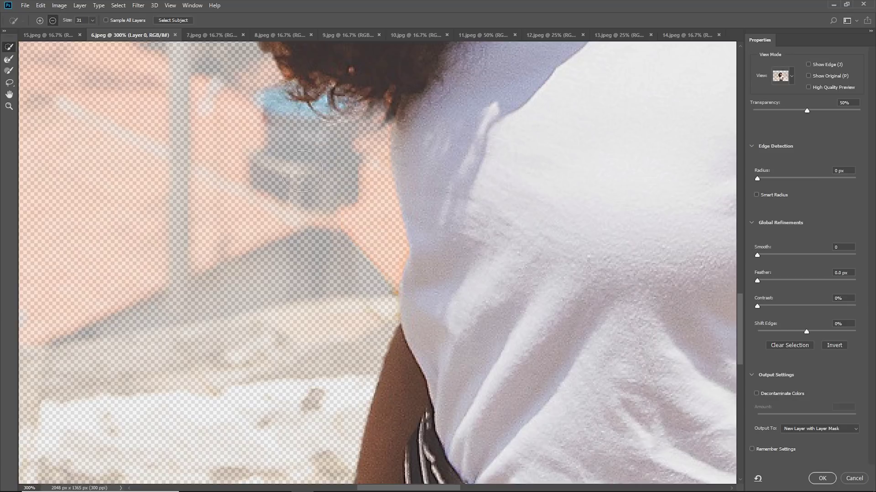
Step: Subtract the leftover background beside the neck and earring from the 6.jpeg selection using a 26 px Quick Selection brush
{"action": "mouse_move", "coordinate": [301, 171]}
{"action": "left_mouse_down"}
{"action": "mouse_move", "coordinate": [303, 275]}
{"action": "mouse_move", "coordinate": [522, 457]}
{"action": "left_mouse_up"}
{"action": "key", "text": "bracketleft"}
{"action": "mouse_move", "coordinate": [206, 199]}
{"action": "left_mouse_down"}
{"action": "mouse_move", "coordinate": [240, 229]}
{"action": "mouse_move", "coordinate": [235, 207]}
{"action": "mouse_move", "coordinate": [245, 201]}
{"action": "left_mouse_up"}
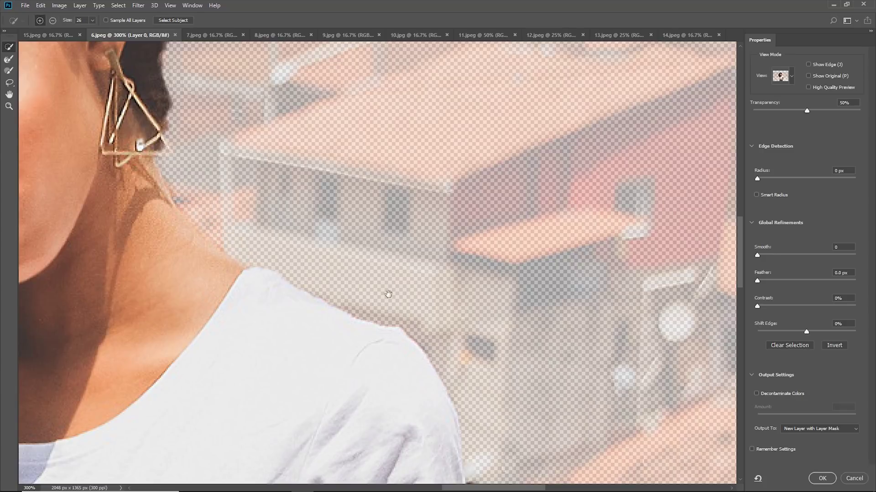
{"action": "left_click_drag", "start_coordinate": [377, 284], "coordinate": [293, 64]}
{"action": "mouse_move", "coordinate": [401, 246]}
{"action": "left_mouse_down"}
{"action": "mouse_move", "coordinate": [371, 192]}
{"action": "mouse_move", "coordinate": [337, 203]}
{"action": "mouse_move", "coordinate": [348, 223]}
{"action": "left_mouse_up"}
{"action": "key", "text": "bracketleft"}
{"action": "scroll", "coordinate": [372, 190], "scroll_direction": "down", "scroll_amount": 5}
{"action": "scroll", "coordinate": [460, 142], "scroll_direction": "up", "scroll_amount": 1}
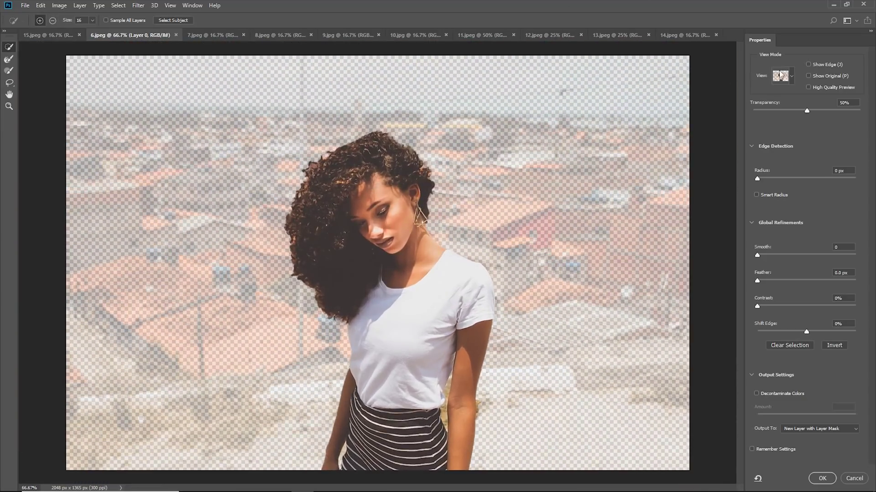
Step: Preview the curly-haired woman's selection against black and raise the preview opacity
{"action": "left_click", "coordinate": [791, 76]}
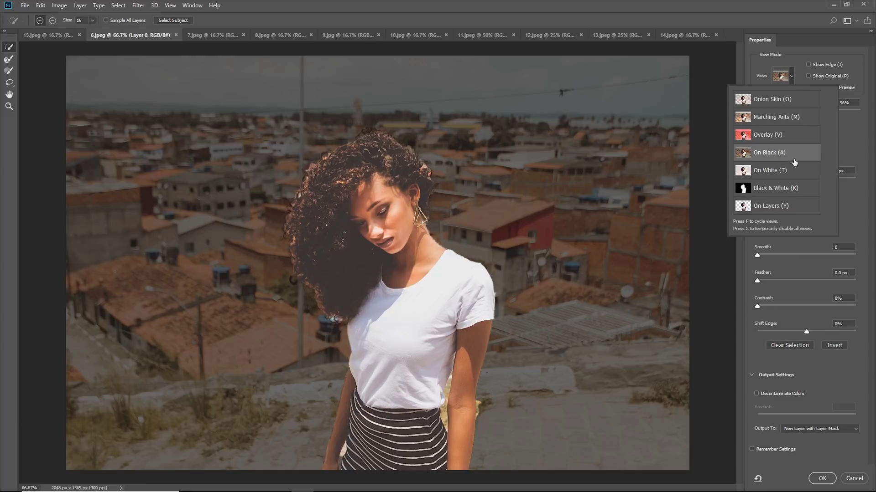
{"action": "left_click", "coordinate": [783, 162]}
{"action": "left_click", "coordinate": [835, 110]}
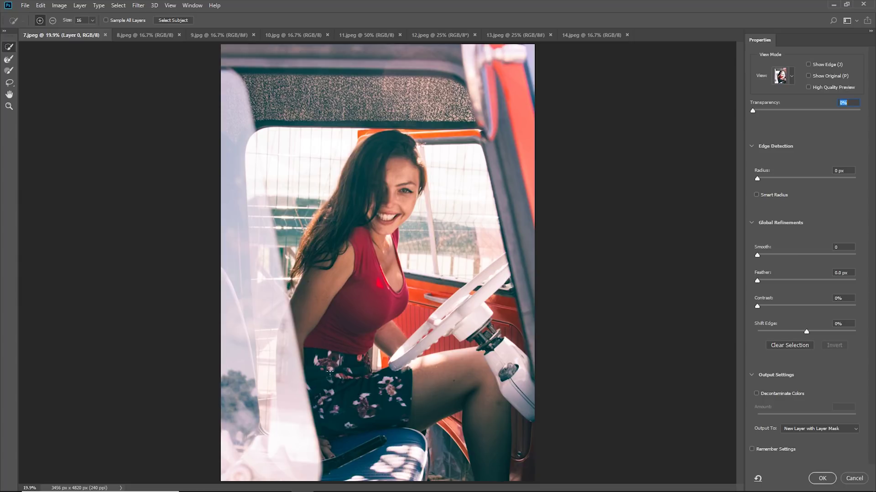
Step: Run Select Subject on the woman in the vehicle in 7.jpeg and preview her selection on white with increased opacity
{"action": "left_click", "coordinate": [182, 21]}
{"action": "left_click", "coordinate": [783, 79]}
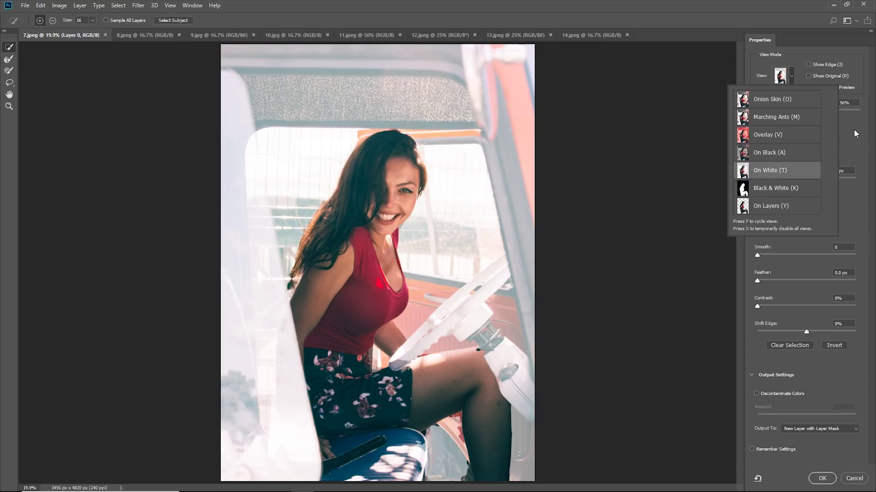
{"action": "left_click", "coordinate": [852, 130]}
{"action": "left_click_drag", "start_coordinate": [814, 111], "coordinate": [851, 111]}
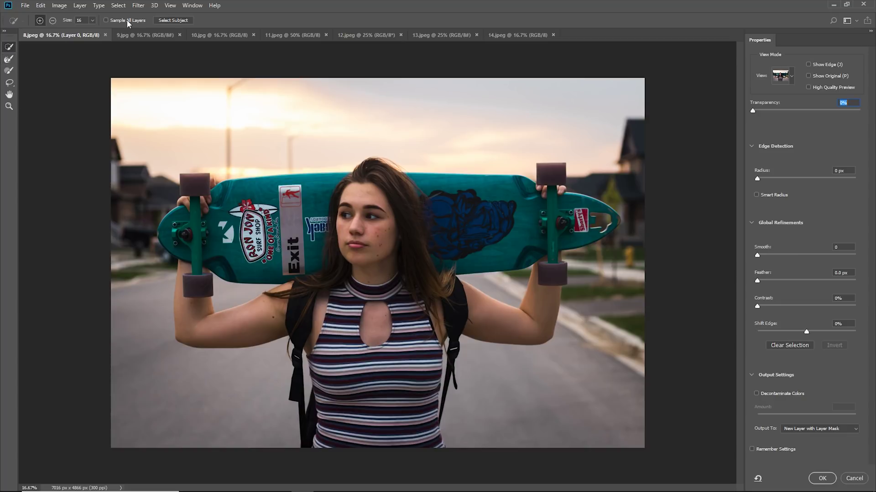
Step: Run Select Subject on the woman with the skateboard in 8.jpeg and preview her selection on black at 86% opacity
{"action": "left_click", "coordinate": [163, 20]}
{"action": "left_click", "coordinate": [790, 75]}
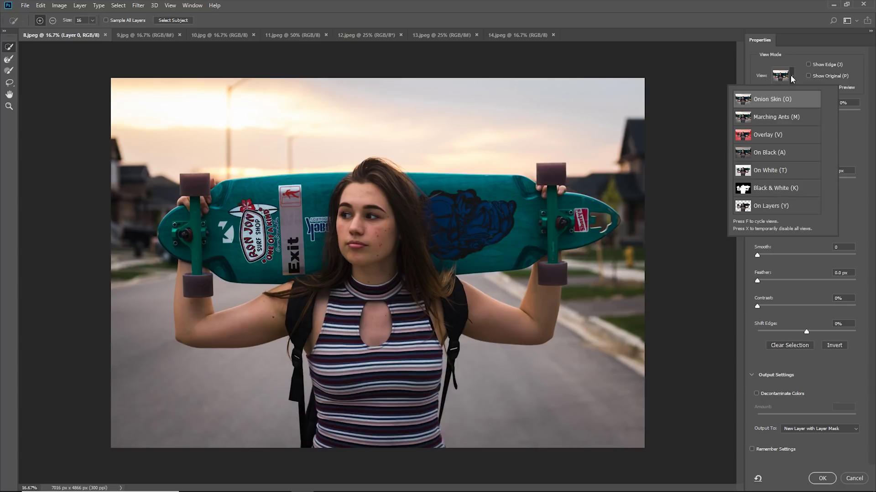
{"action": "left_click", "coordinate": [770, 155]}
{"action": "left_click_drag", "start_coordinate": [813, 110], "coordinate": [845, 110]}
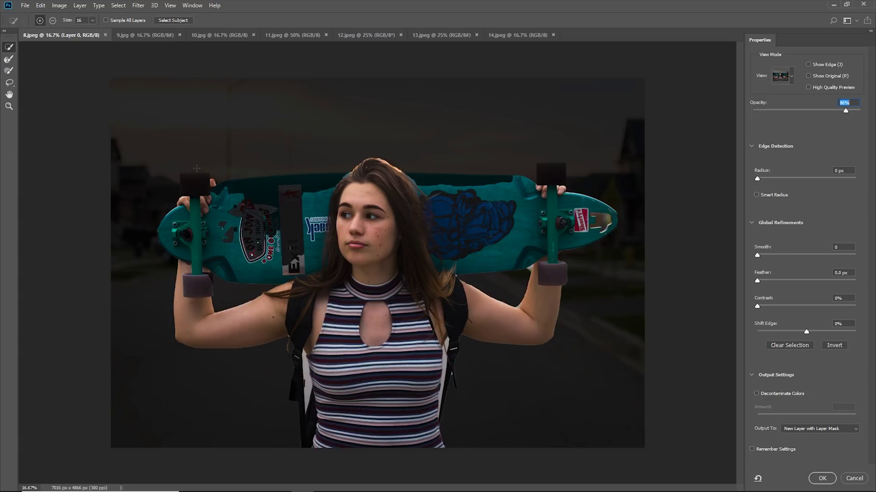
Step: Add the missing skateboard deck areas and upper wheels to the 8.jpeg selection using 400 px and 280 px Quick Selection brushes
{"action": "double_click", "coordinate": [80, 20]}
{"action": "type", "text": "400"}
{"action": "mouse_move", "coordinate": [246, 212]}
{"action": "left_mouse_down"}
{"action": "mouse_move", "coordinate": [271, 202]}
{"action": "mouse_move", "coordinate": [342, 196]}
{"action": "mouse_move", "coordinate": [498, 197]}
{"action": "left_mouse_up"}
{"action": "right_click", "coordinate": [549, 188], "text": "alt"}
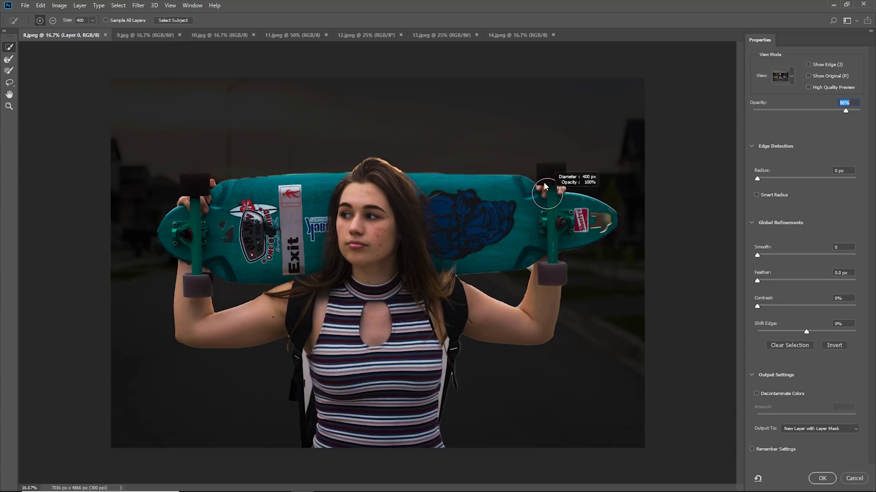
{"action": "left_click_drag", "start_coordinate": [551, 172], "coordinate": [552, 181]}
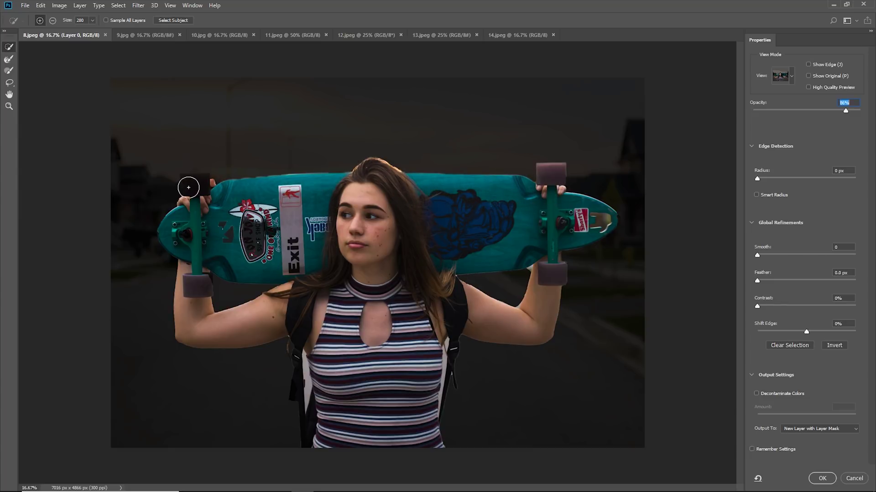
{"action": "left_click_drag", "start_coordinate": [189, 185], "coordinate": [198, 194]}
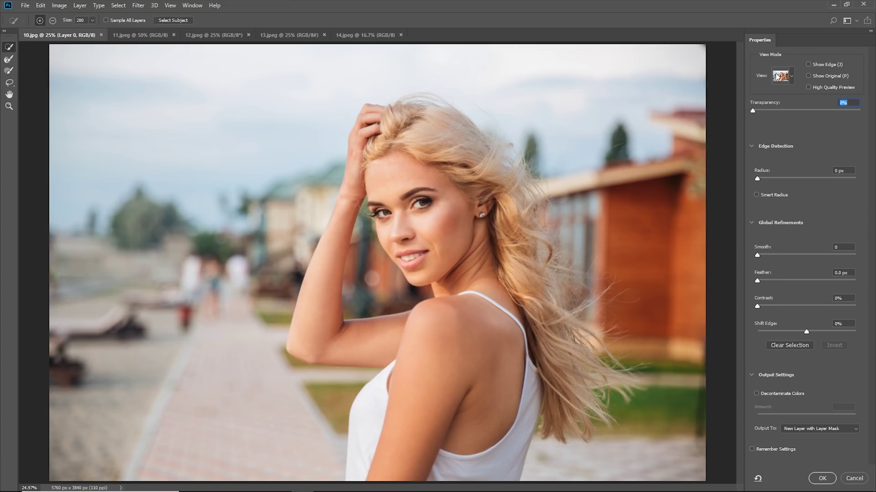
Step: Run Select Subject on the blonde woman in 10.jpg and preview her selection on black at 37% opacity
{"action": "left_click", "coordinate": [780, 76]}
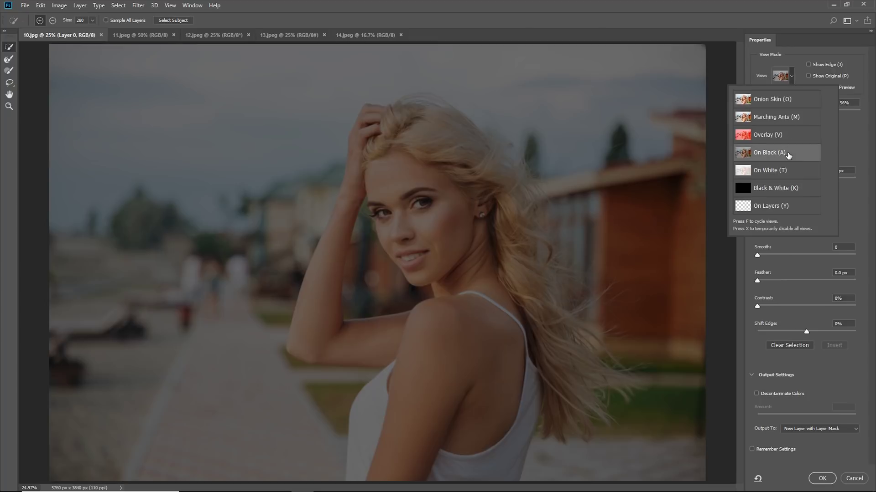
{"action": "left_click", "coordinate": [789, 155]}
{"action": "left_click", "coordinate": [793, 111]}
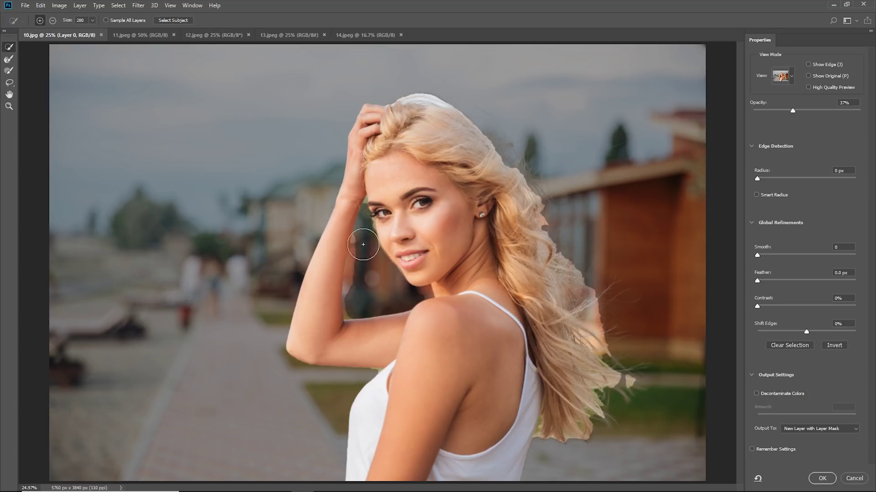
Step: Subtract the background between the blonde woman's raised arm and face using a 144 px Quick Selection brush
{"action": "left_click_drag", "start_coordinate": [365, 253], "coordinate": [352, 254]}
{"action": "key", "text": "alt"}
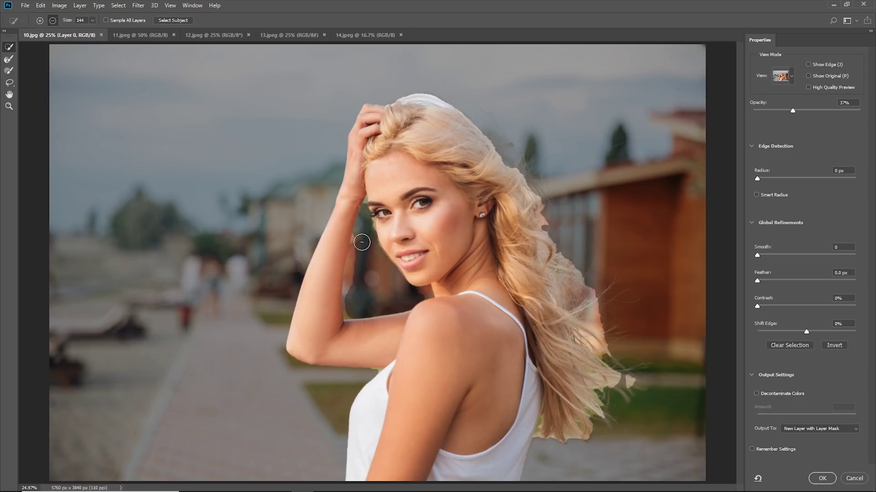
{"action": "left_click_drag", "start_coordinate": [361, 237], "coordinate": [355, 269]}
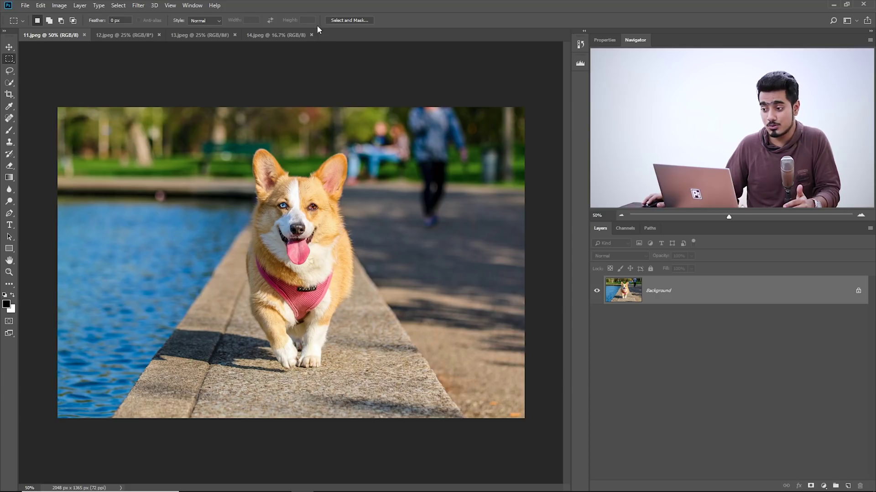
Step: Run Select Subject on the corgi in 11.jpeg within Select and Mask and cancel out of the workspace
{"action": "left_click", "coordinate": [348, 20]}
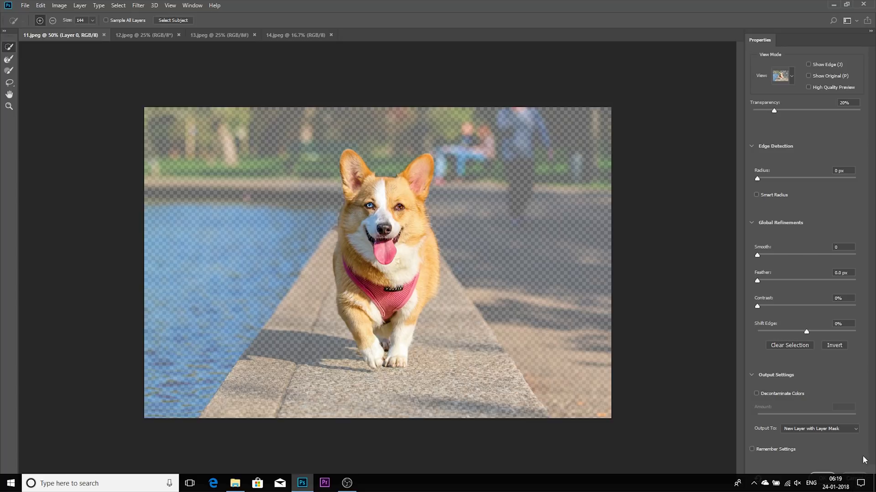
{"action": "left_click", "coordinate": [860, 479]}
Step: Run Select Subject on the brown dog in 12.jpeg and inspect the selection edge around its ear and muzzle
{"action": "left_click", "coordinate": [144, 35]}
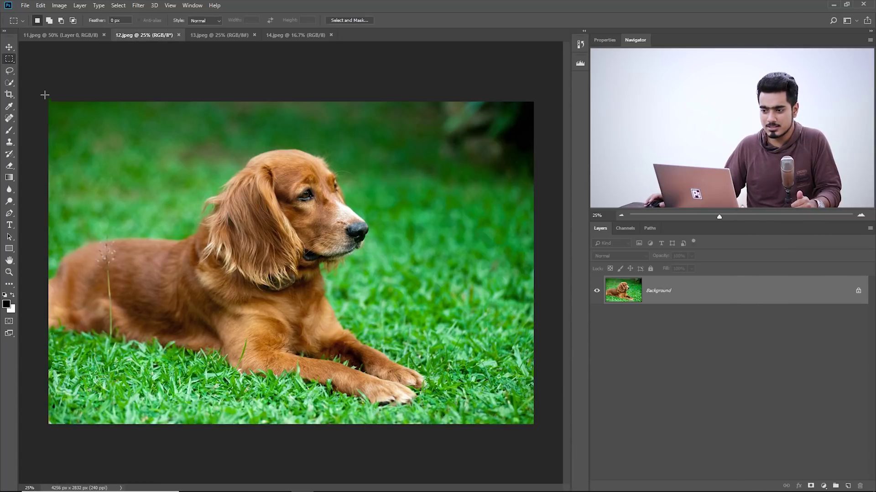
{"action": "left_click", "coordinate": [349, 21]}
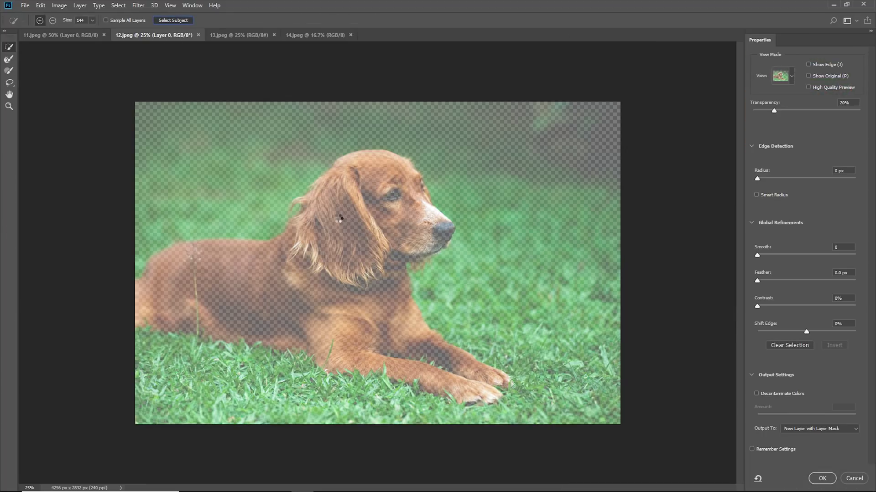
{"action": "key", "text": "ctrl+plus"}
{"action": "key", "text": "ctrl+plus"}
{"action": "key", "text": "ctrl+plus"}
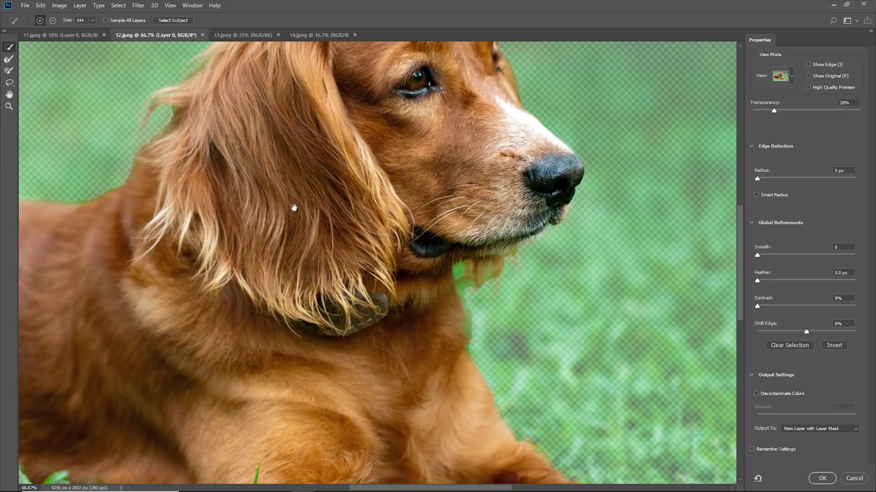
{"action": "left_click_drag", "start_coordinate": [293, 208], "coordinate": [391, 309]}
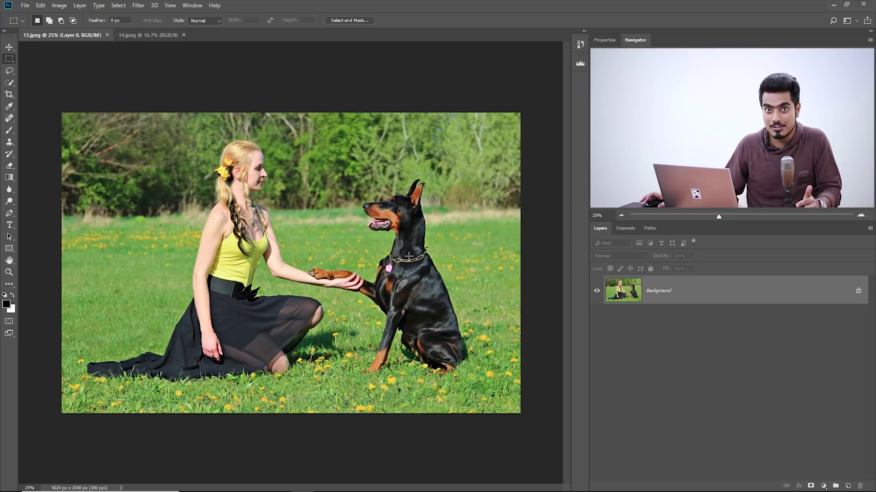
Step: Run Select Subject on the woman and dog in 13.jpeg and preview the selection on white with increased opacity
{"action": "left_click", "coordinate": [347, 20]}
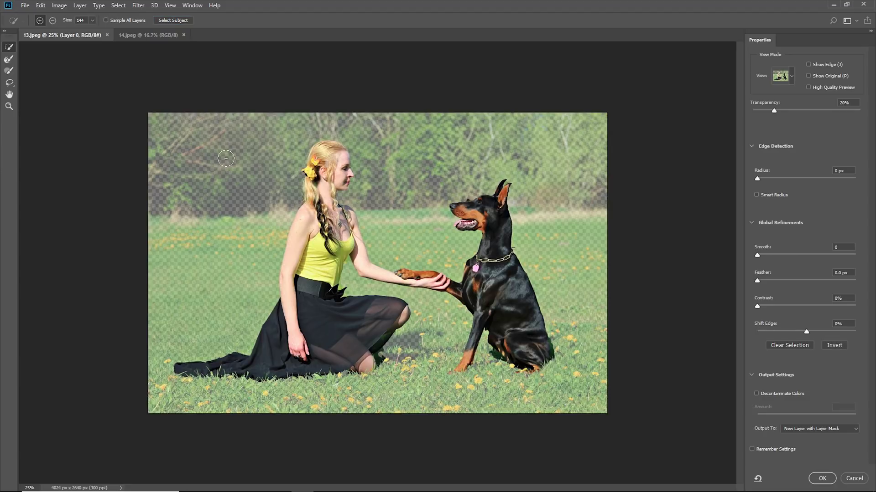
{"action": "left_click", "coordinate": [780, 76]}
{"action": "left_click", "coordinate": [768, 170]}
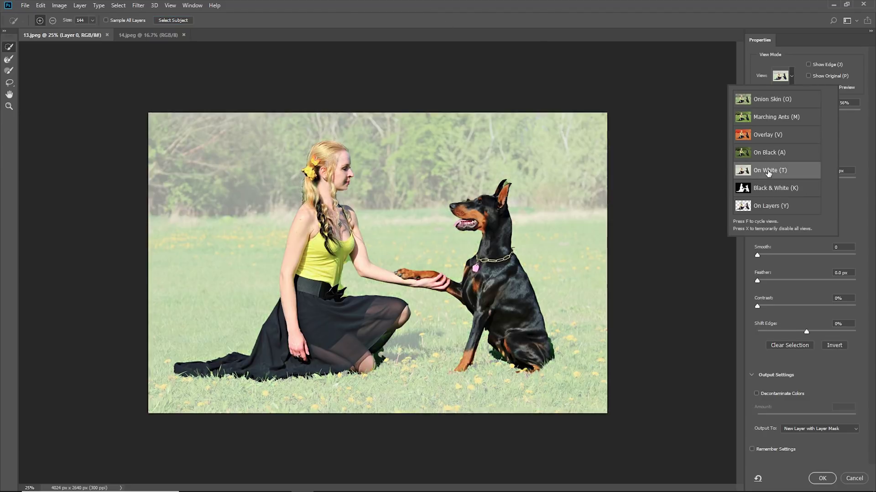
{"action": "mouse_move", "coordinate": [833, 110]}
{"action": "left_mouse_down"}
{"action": "mouse_move", "coordinate": [847, 111]}
{"action": "mouse_move", "coordinate": [836, 114]}
{"action": "left_mouse_up"}
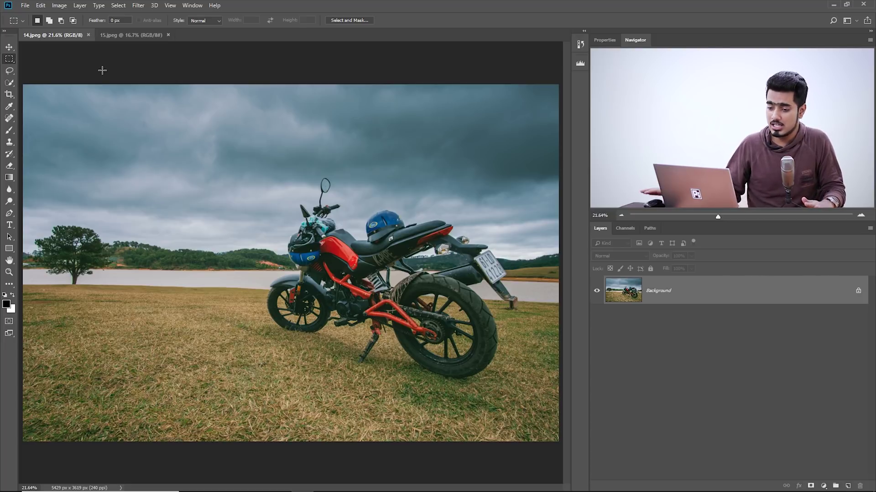
Step: Run Select Subject on the motorcycle in 14.jpeg and examine the selection around its wheels, frame, tail and the surrounding landscape
{"action": "left_click", "coordinate": [349, 20]}
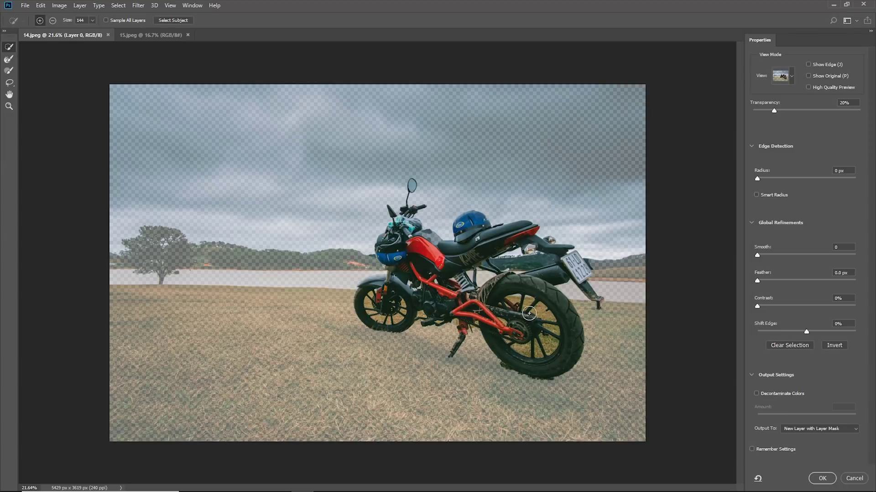
{"action": "key", "text": "ctrl+plus"}
{"action": "key", "text": "ctrl+plus"}
{"action": "key", "text": "ctrl+plus"}
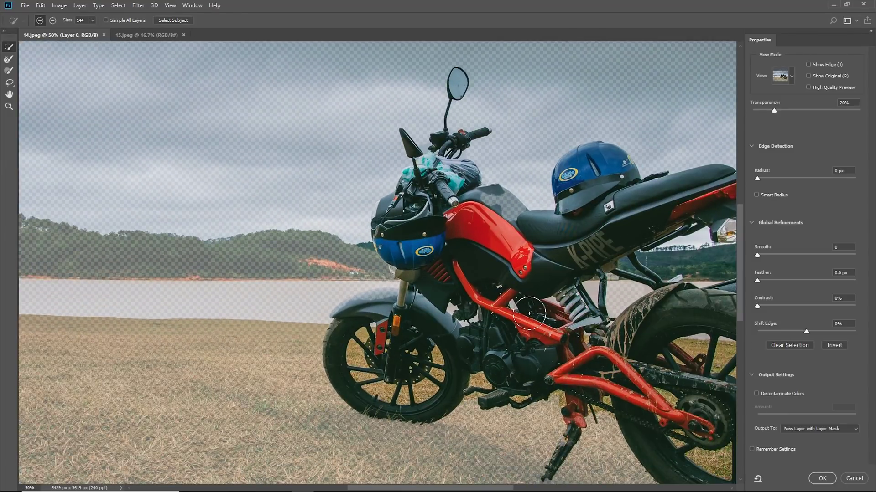
{"action": "left_click_drag", "start_coordinate": [591, 337], "coordinate": [344, 199]}
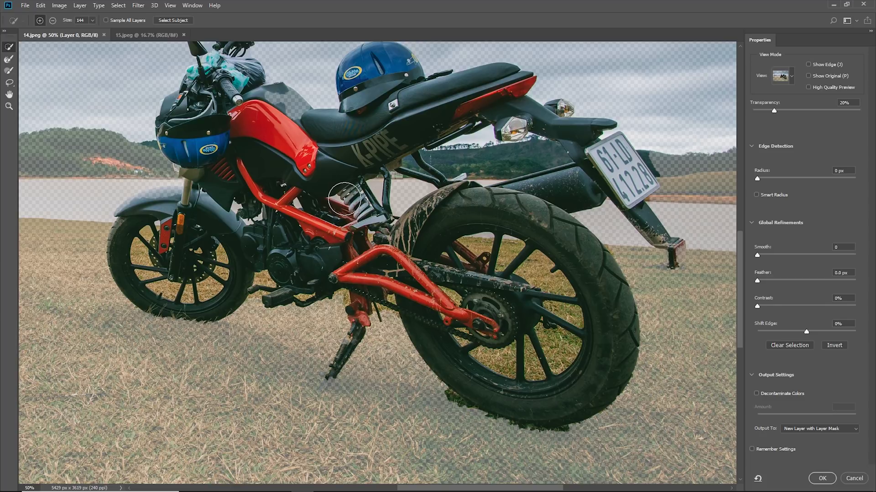
{"action": "left_click_drag", "start_coordinate": [148, 279], "coordinate": [507, 285]}
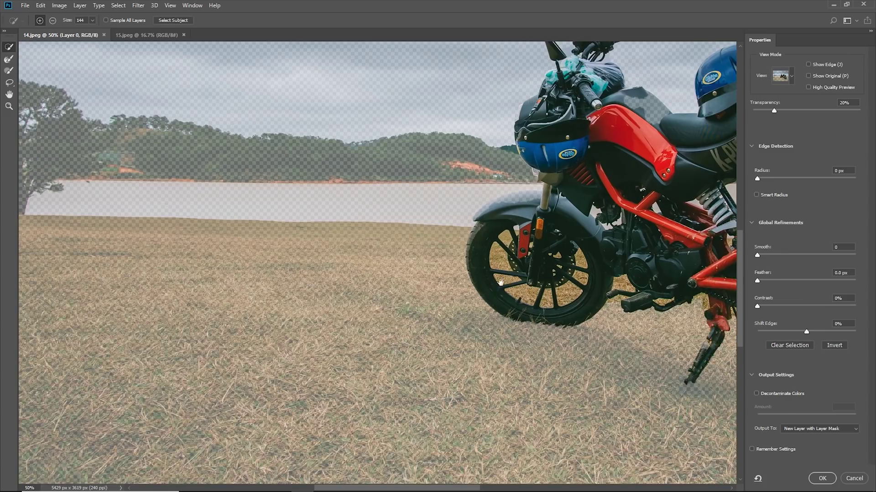
{"action": "left_click_drag", "start_coordinate": [240, 229], "coordinate": [487, 242]}
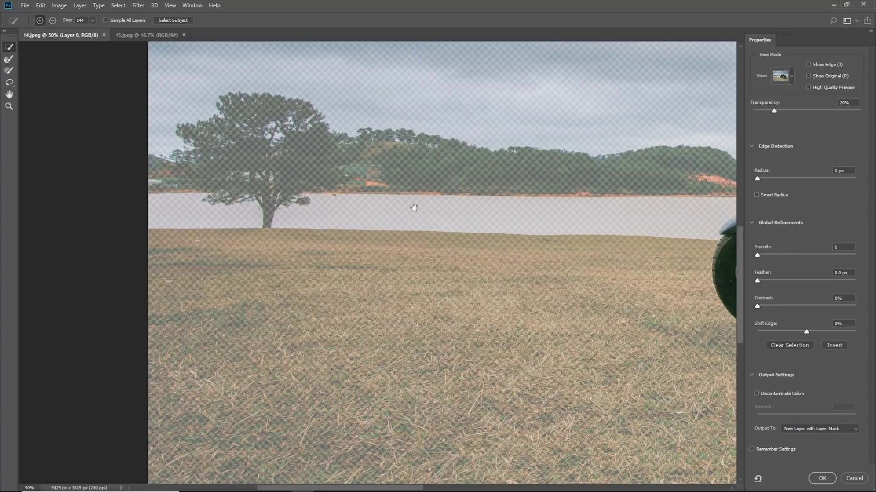
{"action": "left_click_drag", "start_coordinate": [412, 207], "coordinate": [67, 216]}
{"action": "mouse_move", "coordinate": [399, 240]}
{"action": "left_mouse_down"}
{"action": "mouse_move", "coordinate": [304, 121]}
{"action": "mouse_move", "coordinate": [222, 195]}
{"action": "mouse_move", "coordinate": [267, 322]}
{"action": "mouse_move", "coordinate": [257, 378]}
{"action": "mouse_move", "coordinate": [223, 346]}
{"action": "left_mouse_up"}
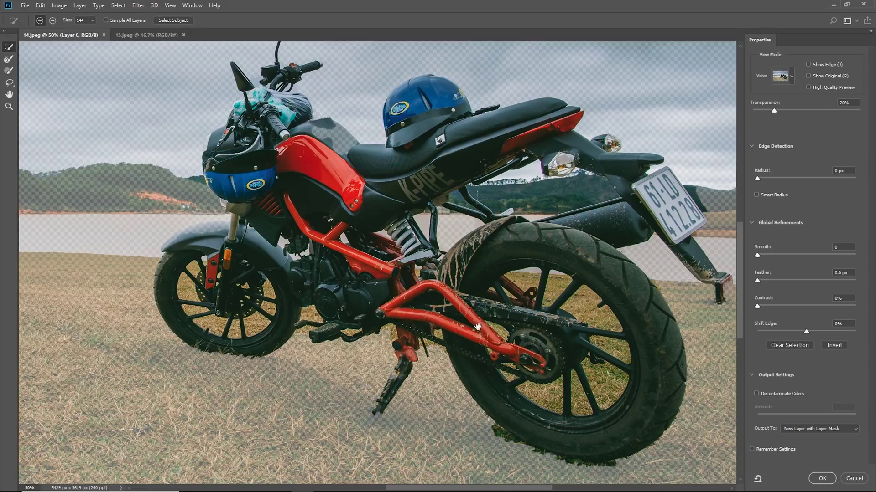
{"action": "left_click_drag", "start_coordinate": [428, 347], "coordinate": [382, 274]}
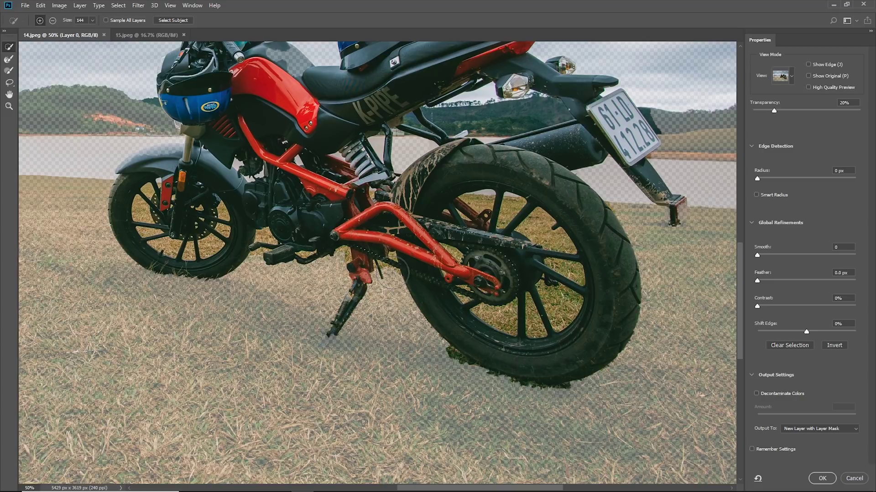
{"action": "left_click_drag", "start_coordinate": [432, 155], "coordinate": [433, 201]}
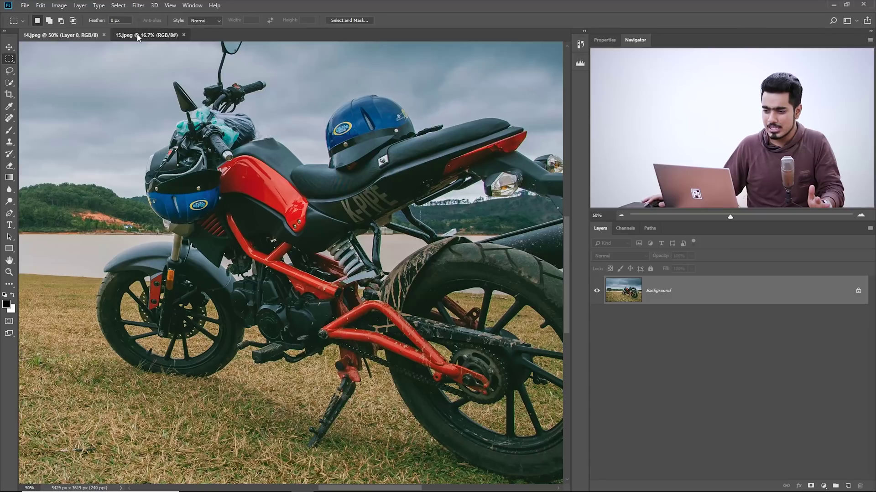
Step: Run Select Subject on the sunset photo 15.jpeg in Select and Mask and preview the selection in Black & White
{"action": "left_click", "coordinate": [139, 36]}
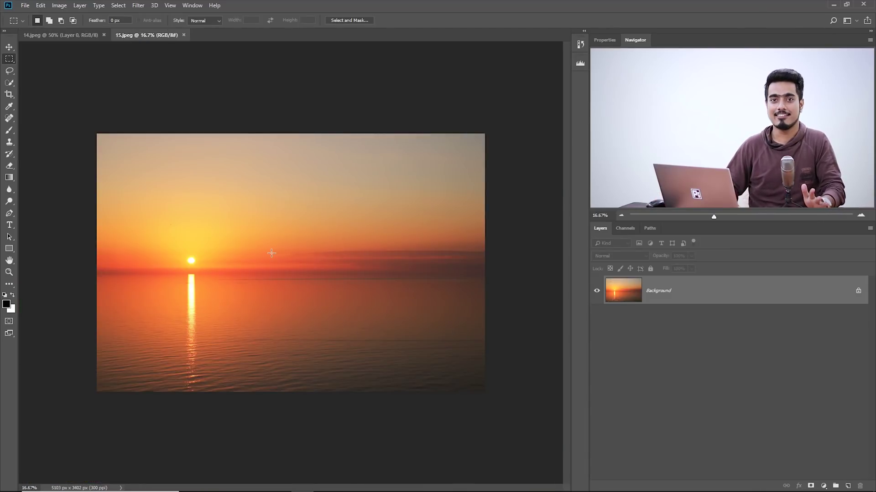
{"action": "key", "text": "ctrl+plus"}
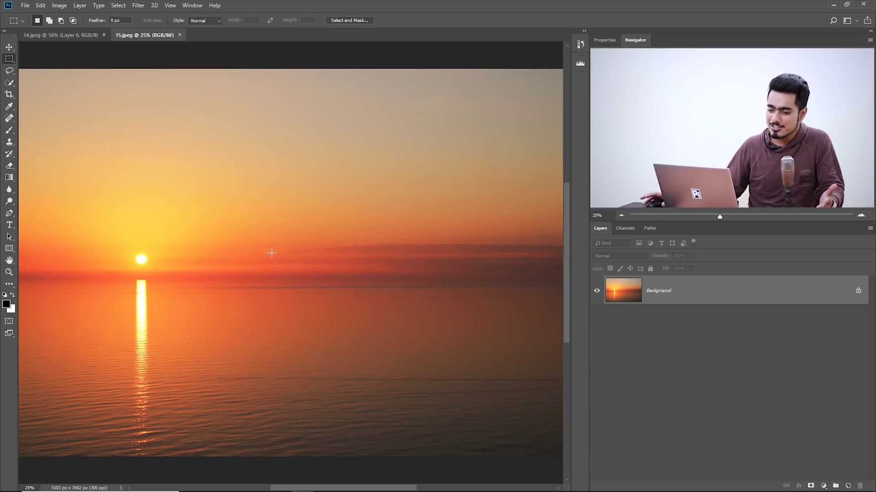
{"action": "left_click", "coordinate": [343, 21]}
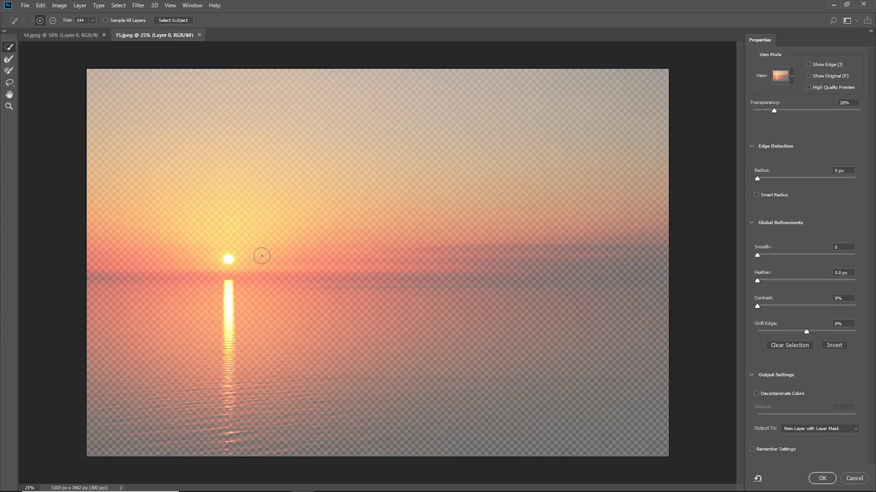
{"action": "left_click", "coordinate": [792, 75]}
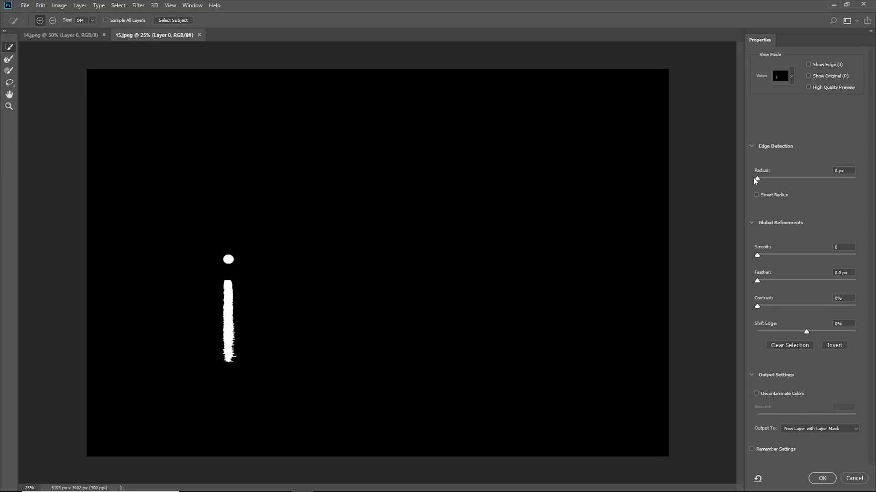
Step: Preview the sun and reflection selection on black at 78% opacity and cancel out of Select and Mask
{"action": "left_click", "coordinate": [791, 76]}
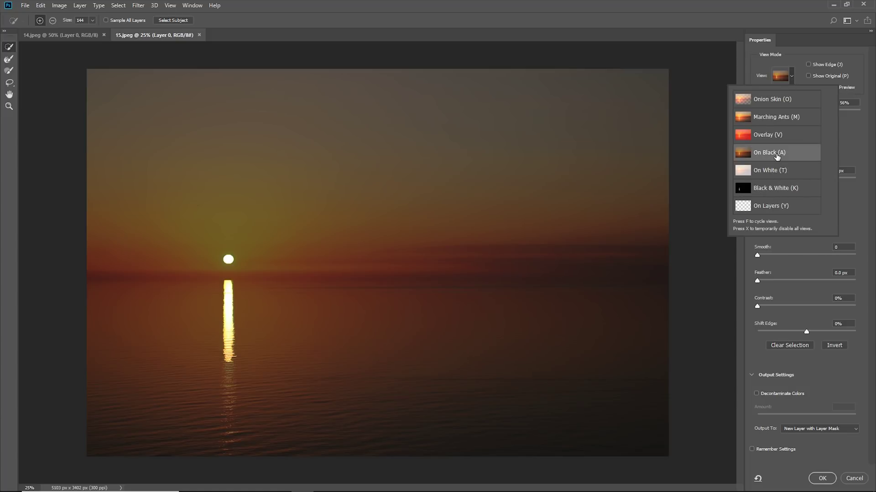
{"action": "left_click", "coordinate": [777, 157]}
{"action": "left_click_drag", "start_coordinate": [814, 112], "coordinate": [836, 113]}
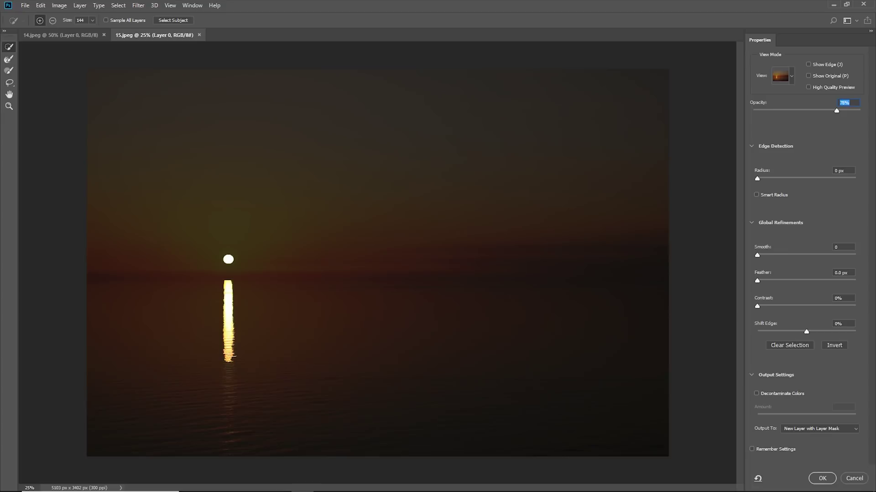
{"action": "left_click", "coordinate": [854, 478]}
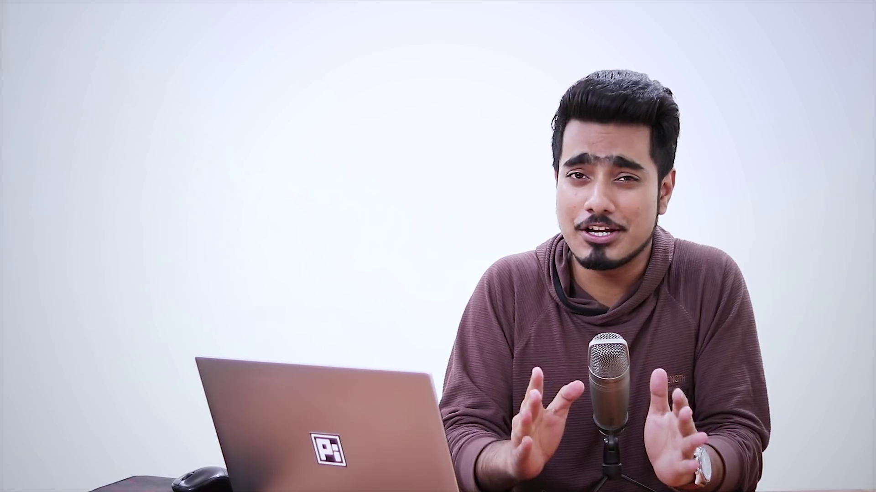